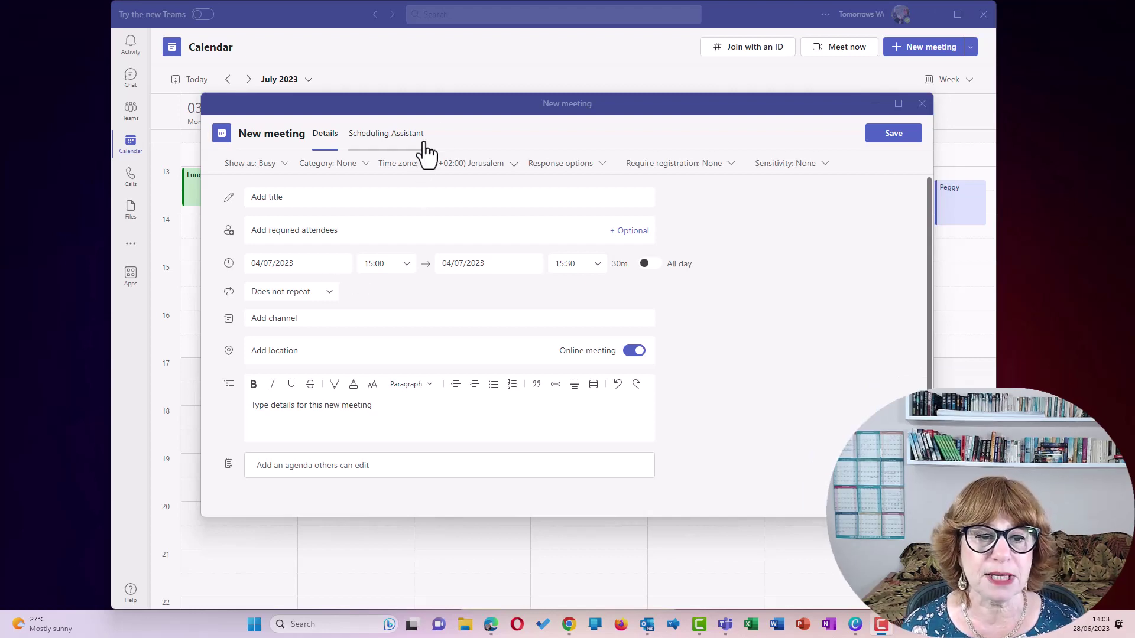
Step: Title the new meeting 'Coffee Selection'
click(456, 109)
drag(455, 109, 459, 90)
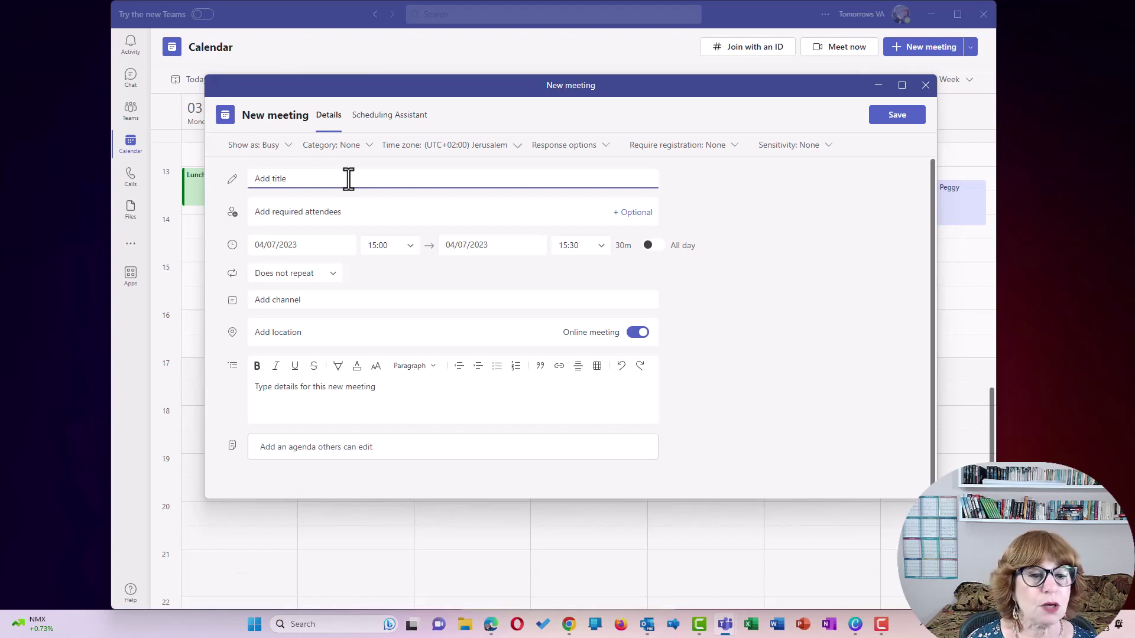
text(Coffee Selection)
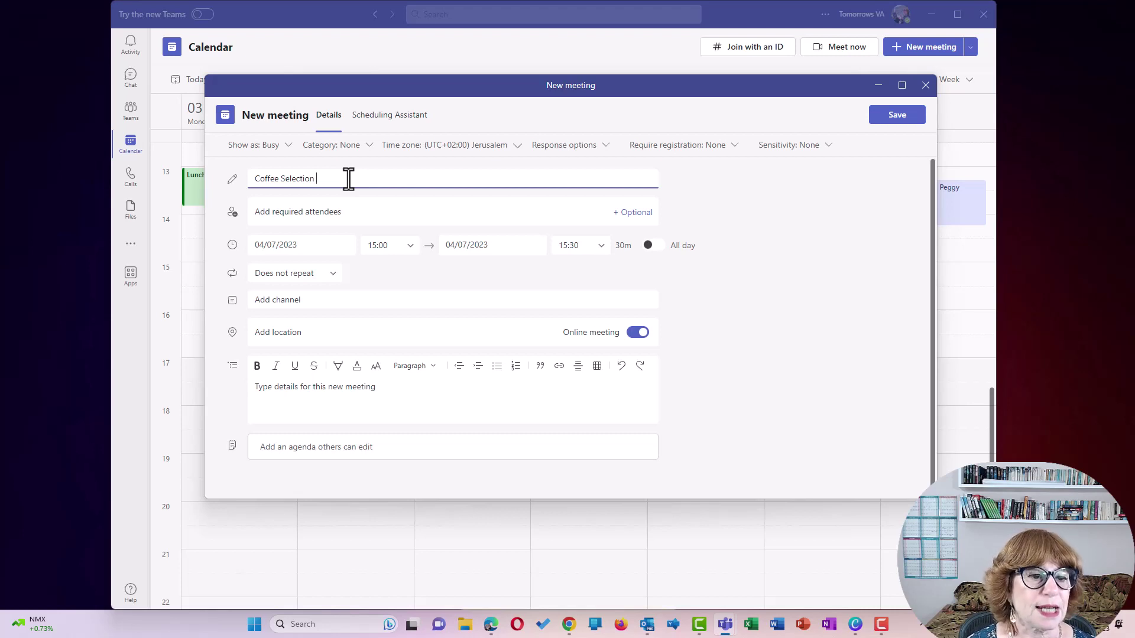
Step: Add the suggested colleague as a required attendee
click(332, 213)
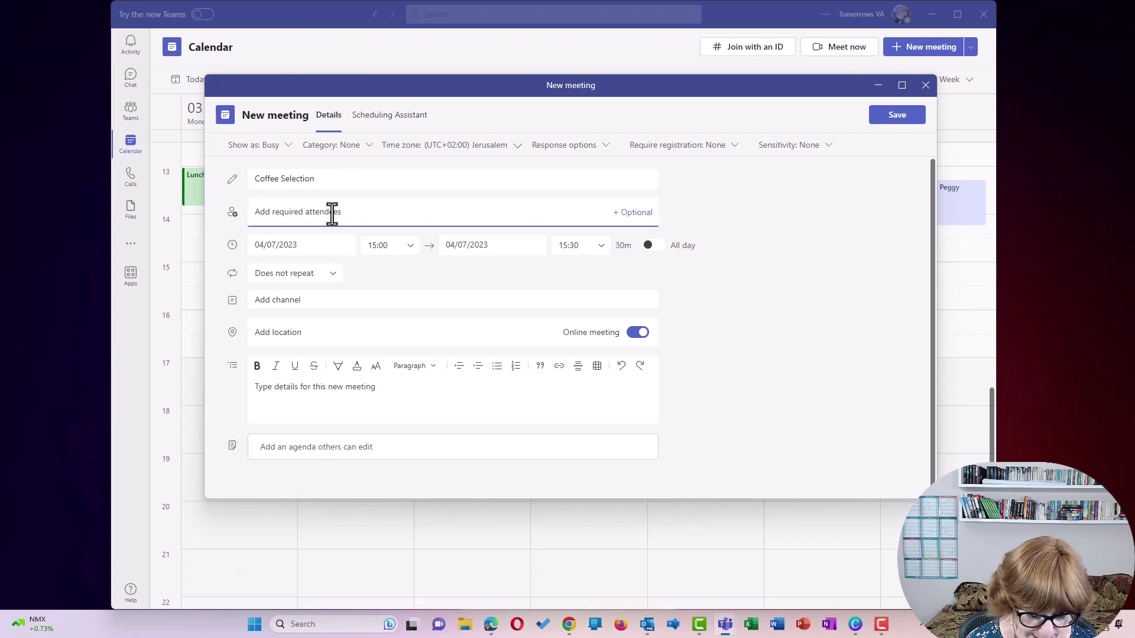
text(vero)
key(BackSpace)
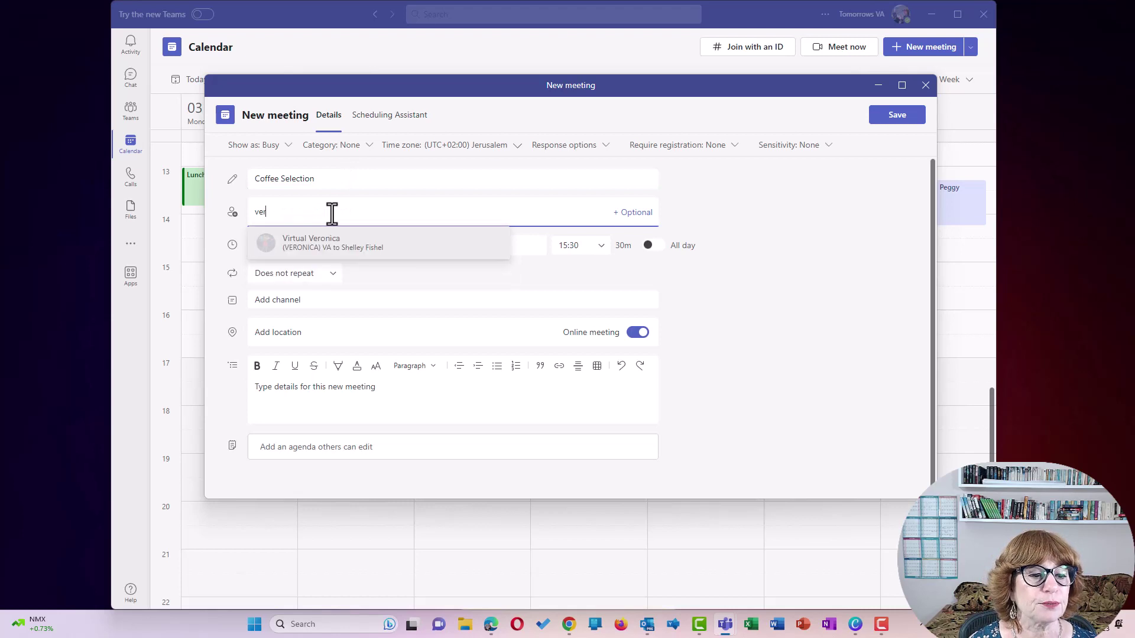
click(341, 244)
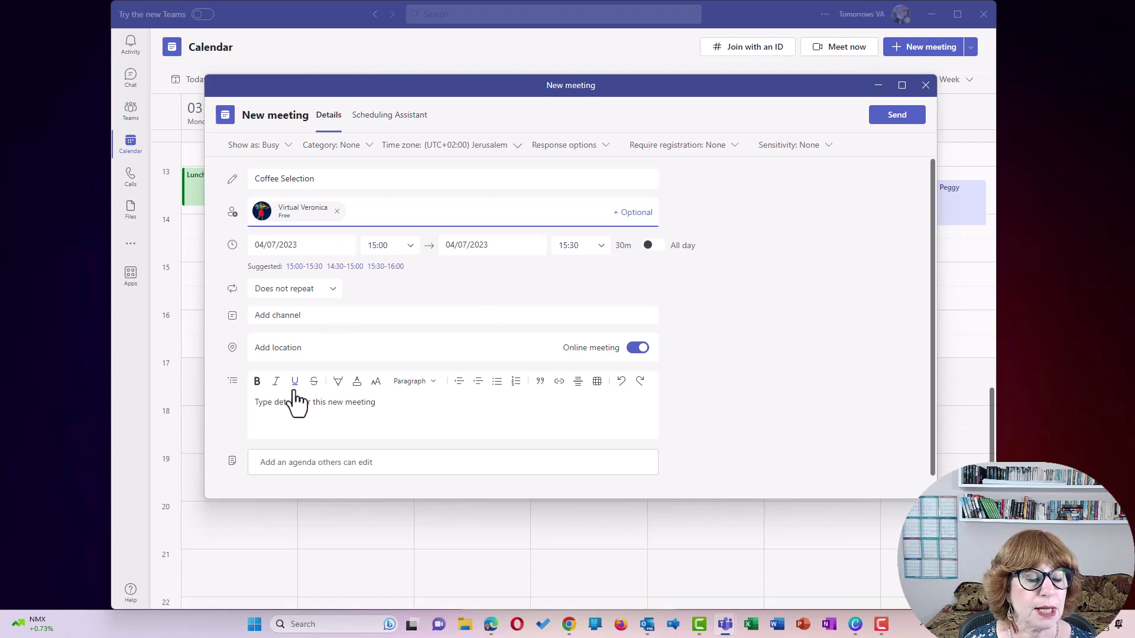
Step: Enter the meeting description 'Lets talk about coffee'
click(260, 403)
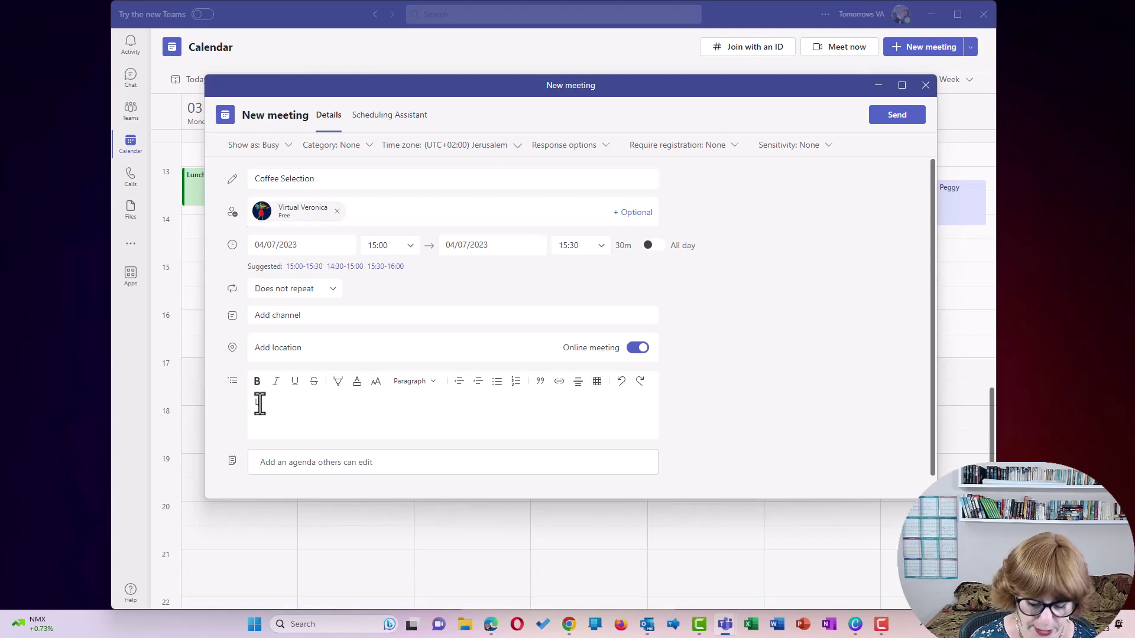
text(Hits talkabout )
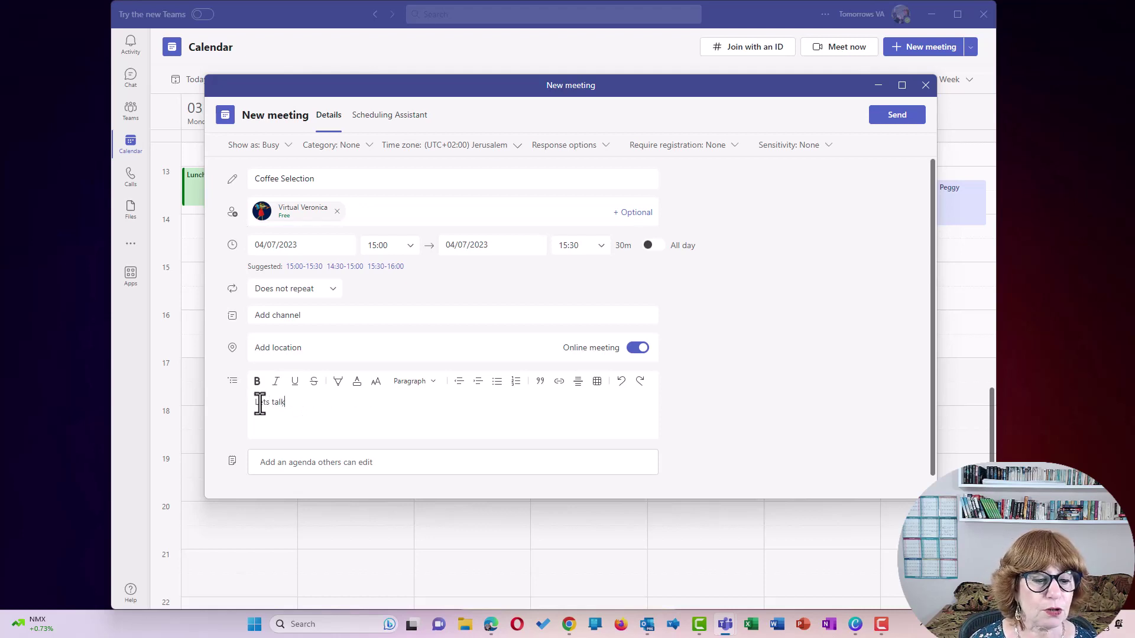
text(coffee)
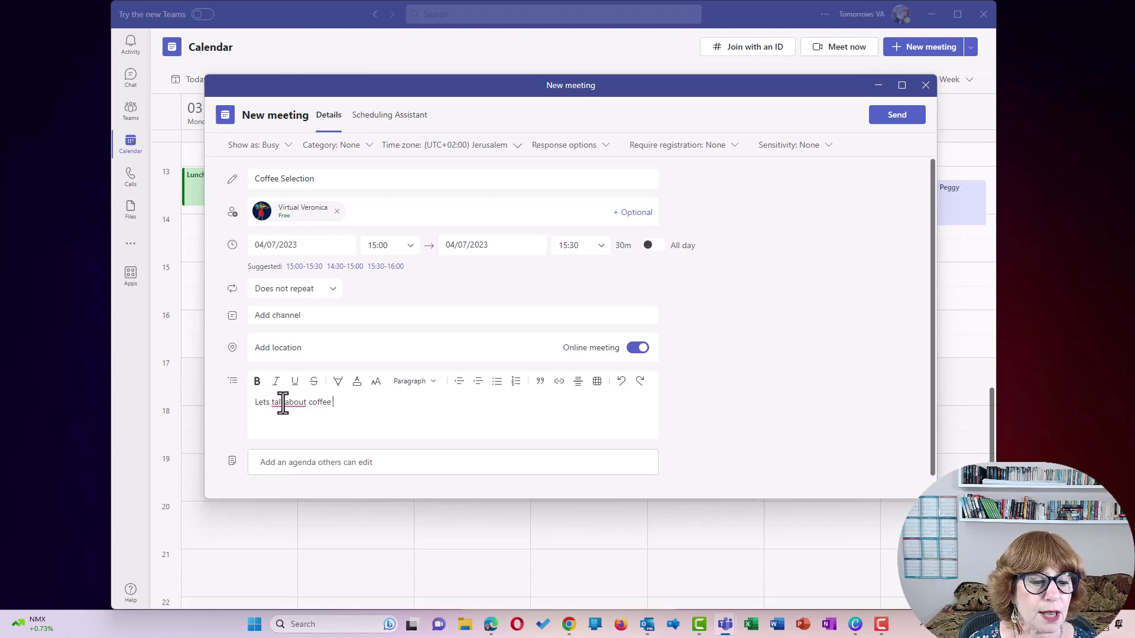
click(286, 404)
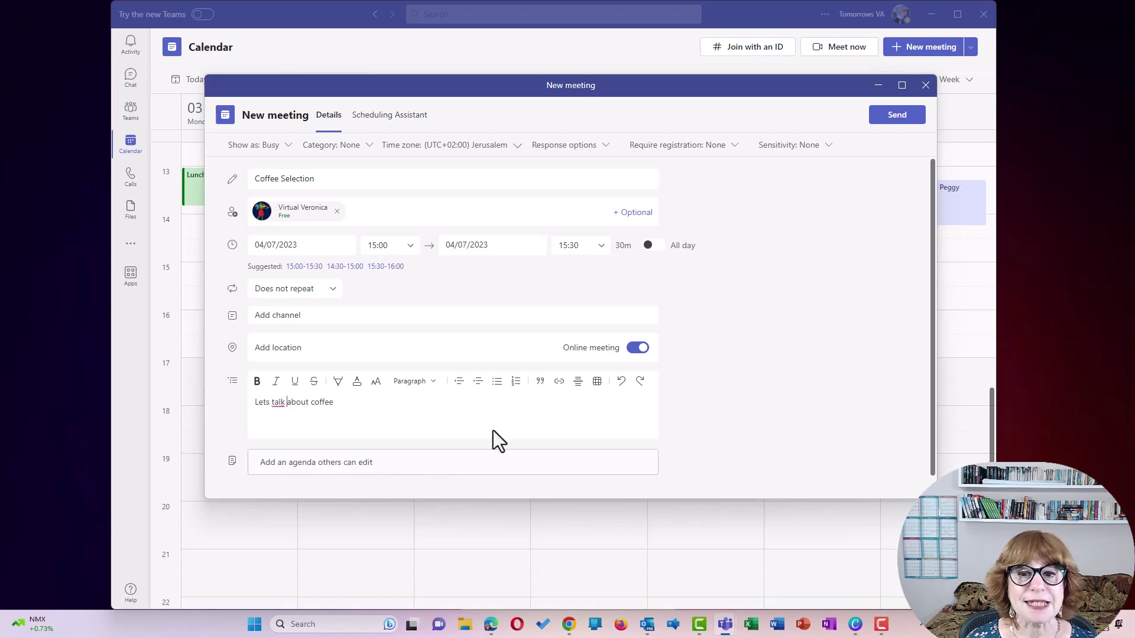
Step: Insert a collaborative agenda that others can edit into the meeting
click(350, 473)
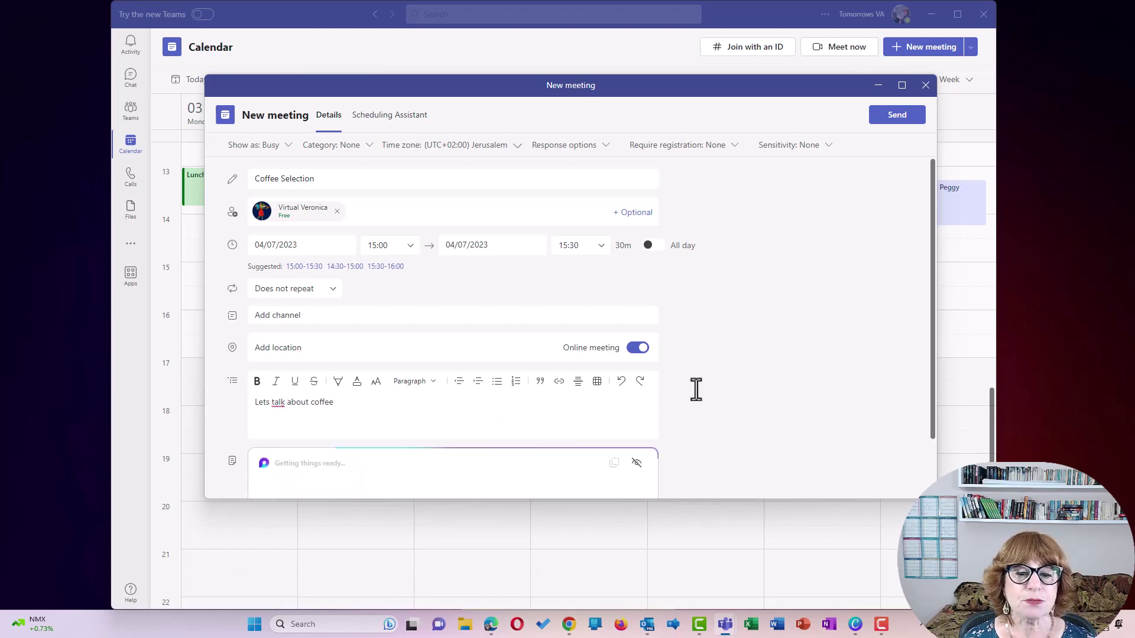
scroll(747, 374, down, 2)
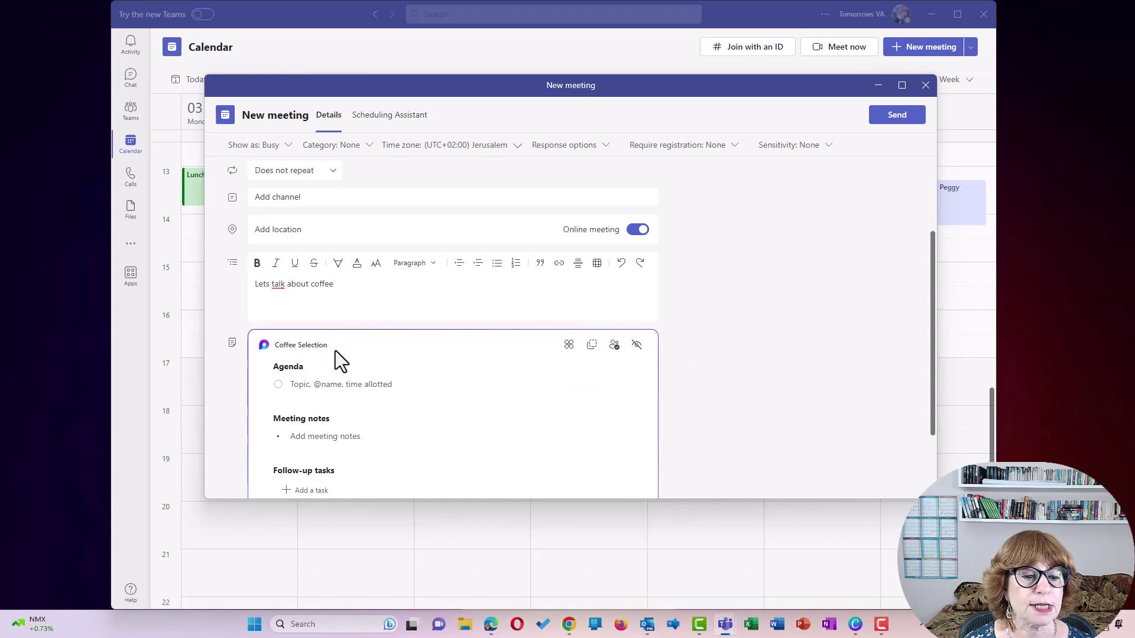
scroll(797, 323, up, 2)
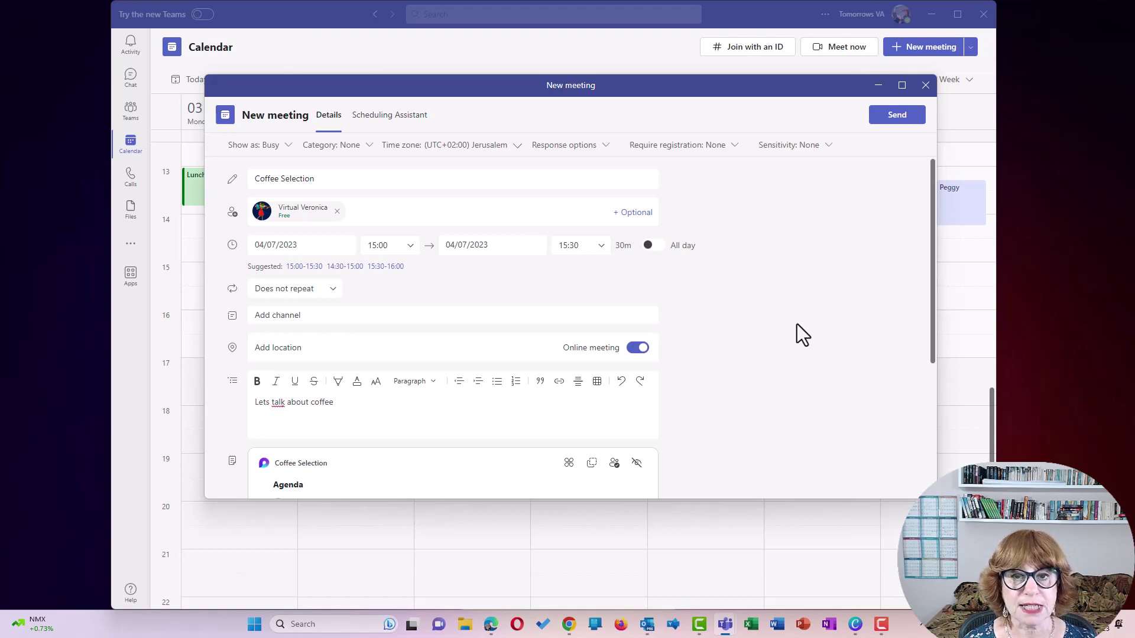
scroll(797, 328, down, 3)
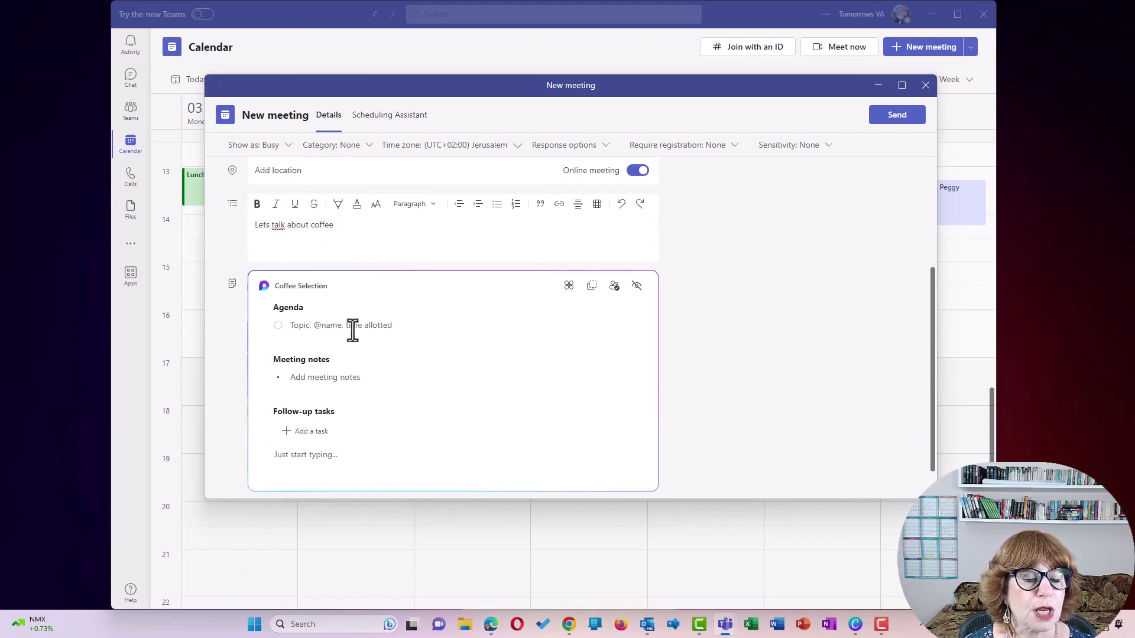
click(311, 327)
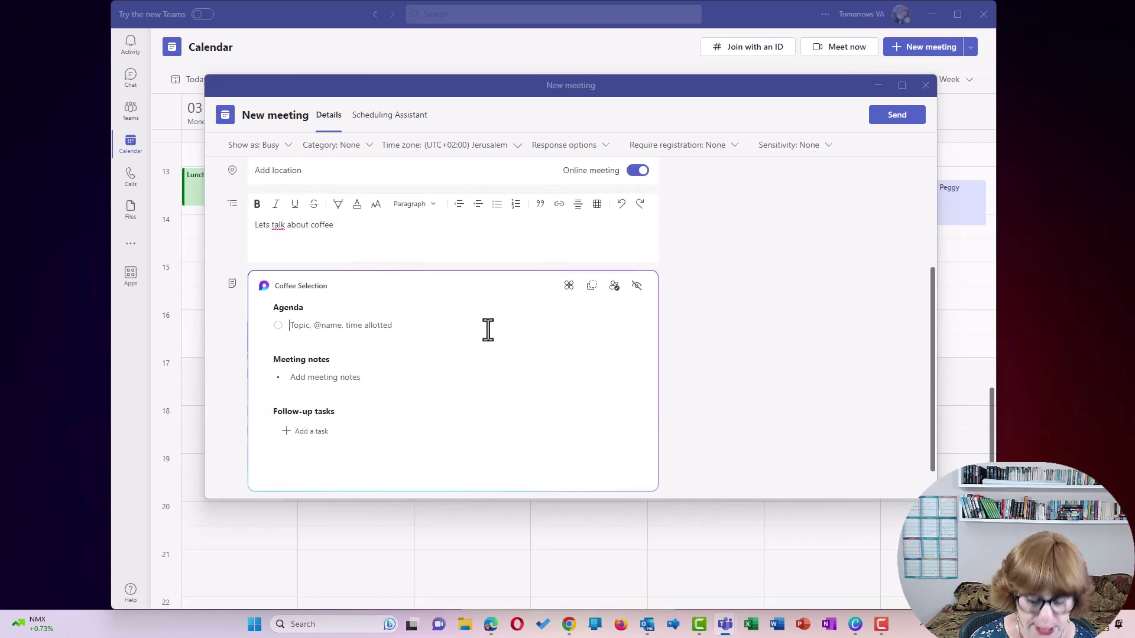
text(Types of)
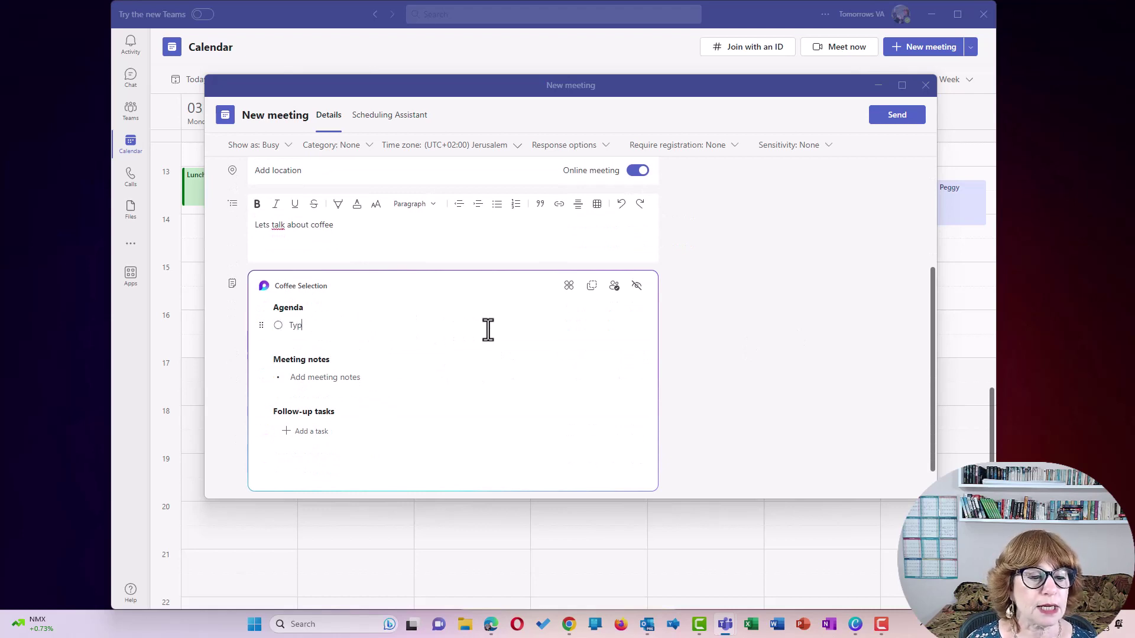
key(BackSpace)
key(BackSpace)
key(BackSpace)
key(BackSpace)
key(BackSpace)
text(s of coff)
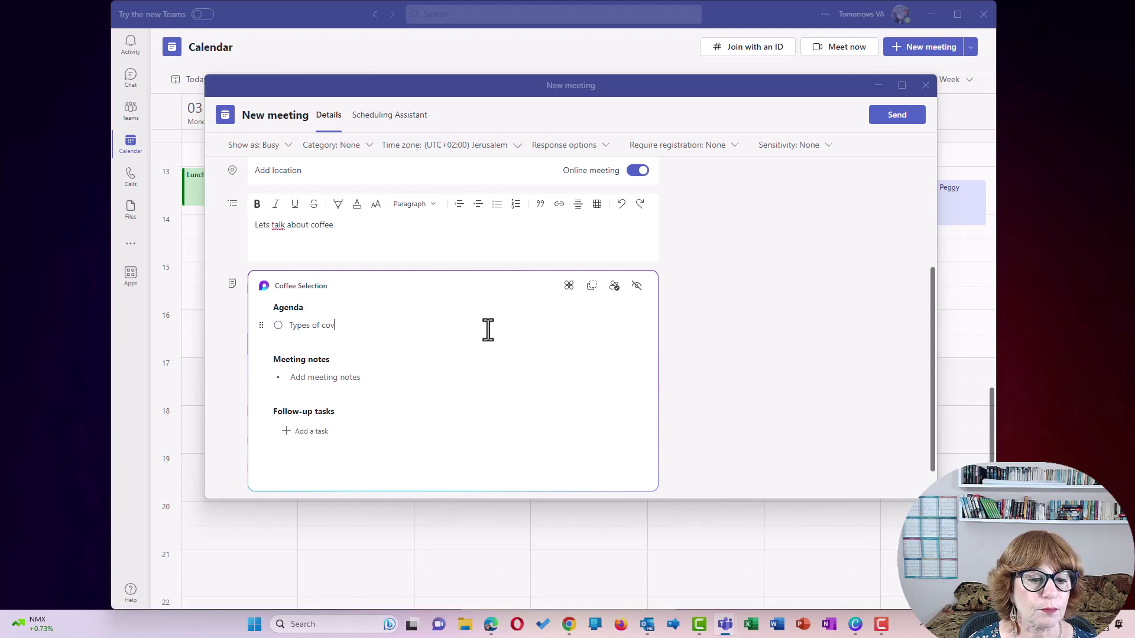
text(ee intr)
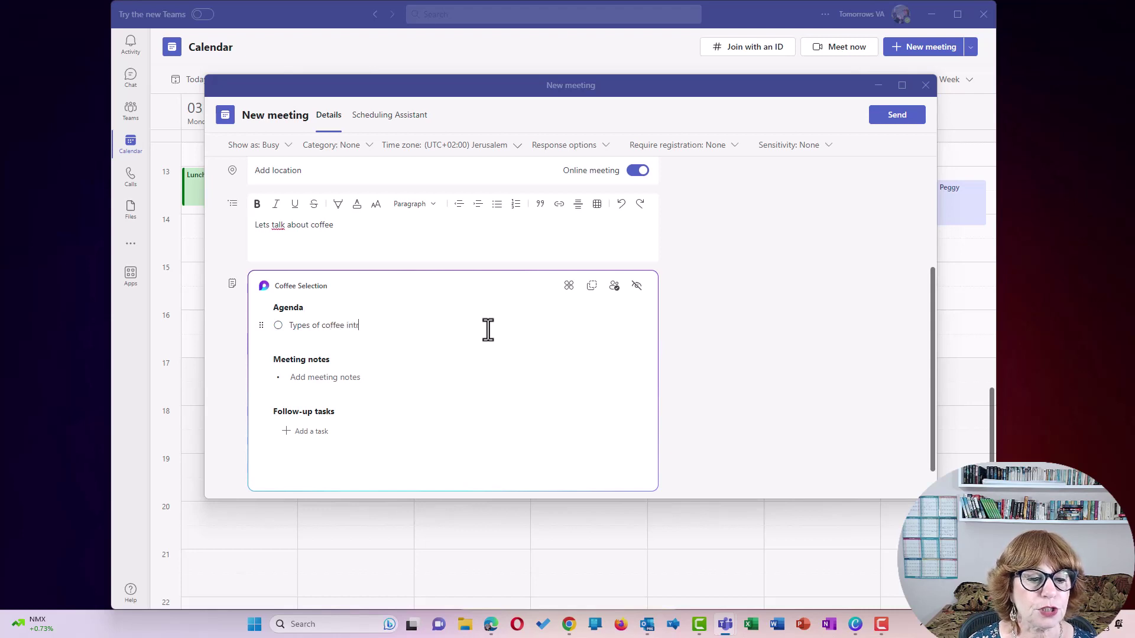
text(oduction - @)
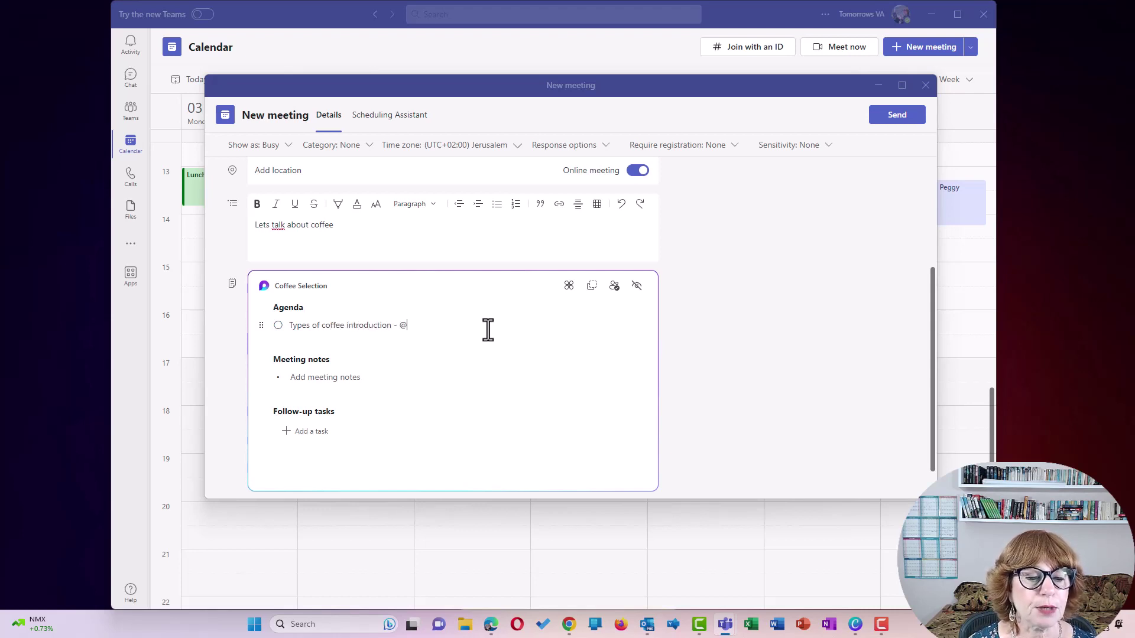
text(shelley)
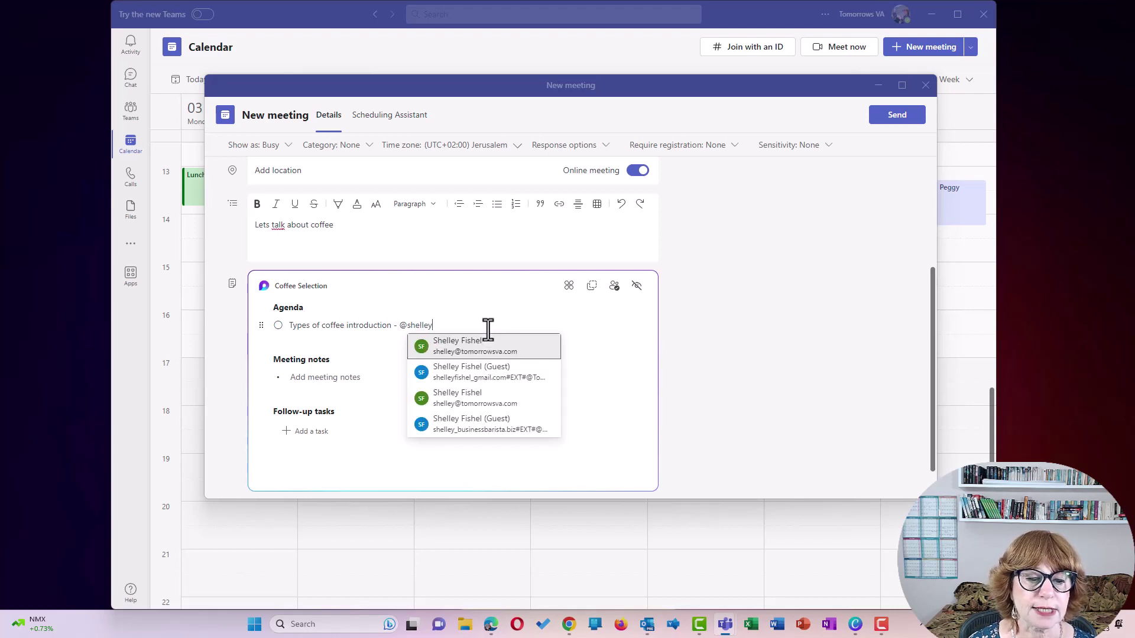
click(487, 353)
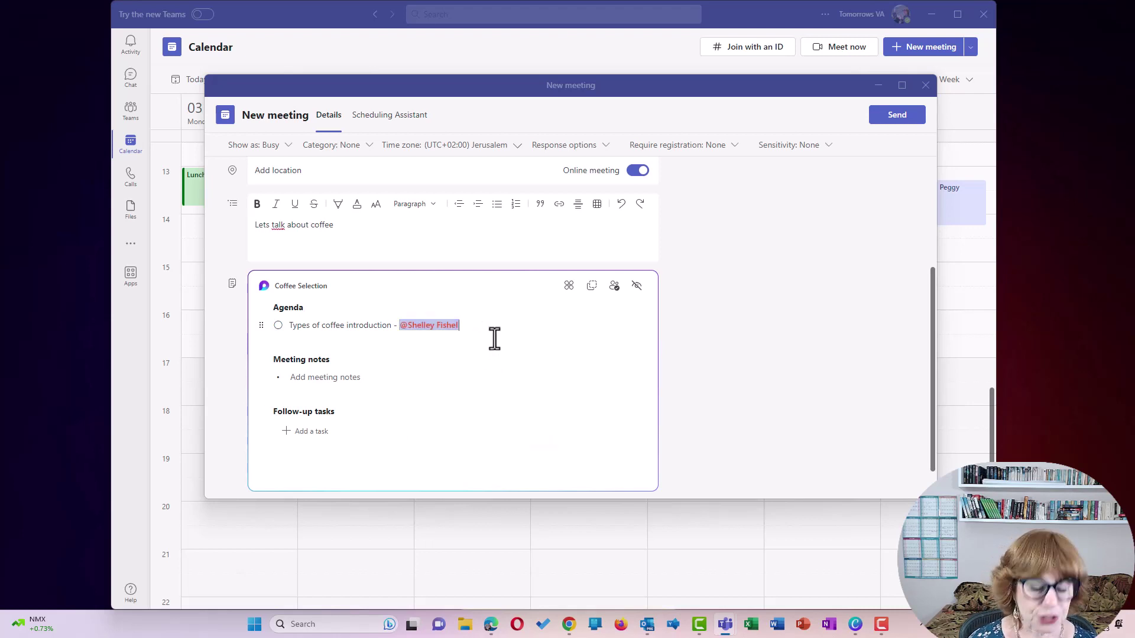
key(Return)
text(Sourcing co)
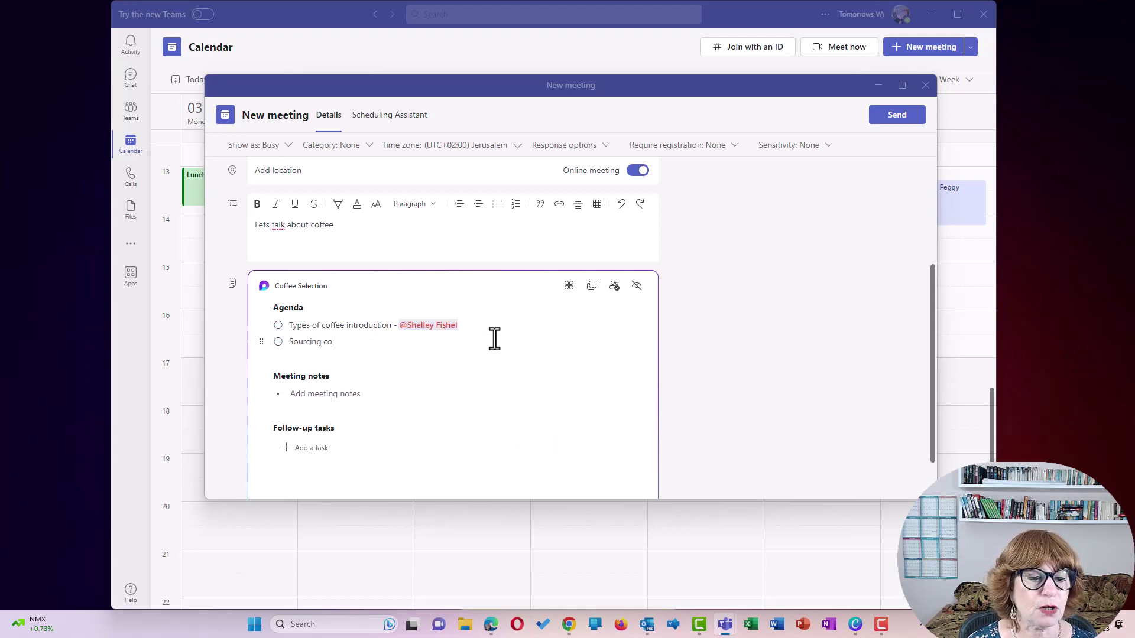
text(ffee - @veron)
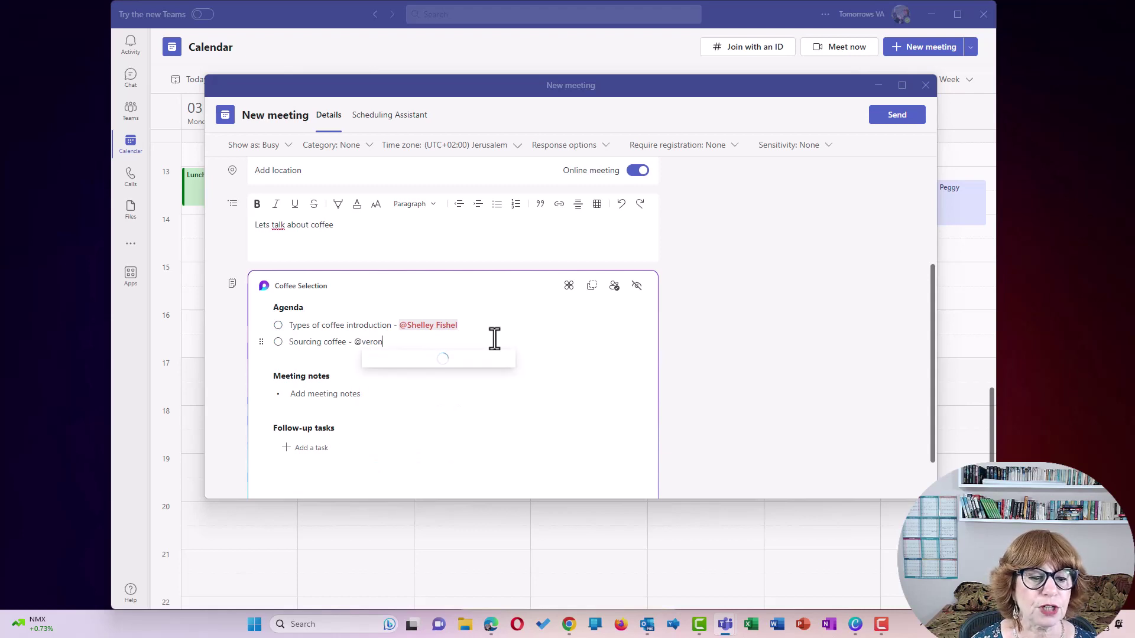
click(455, 367)
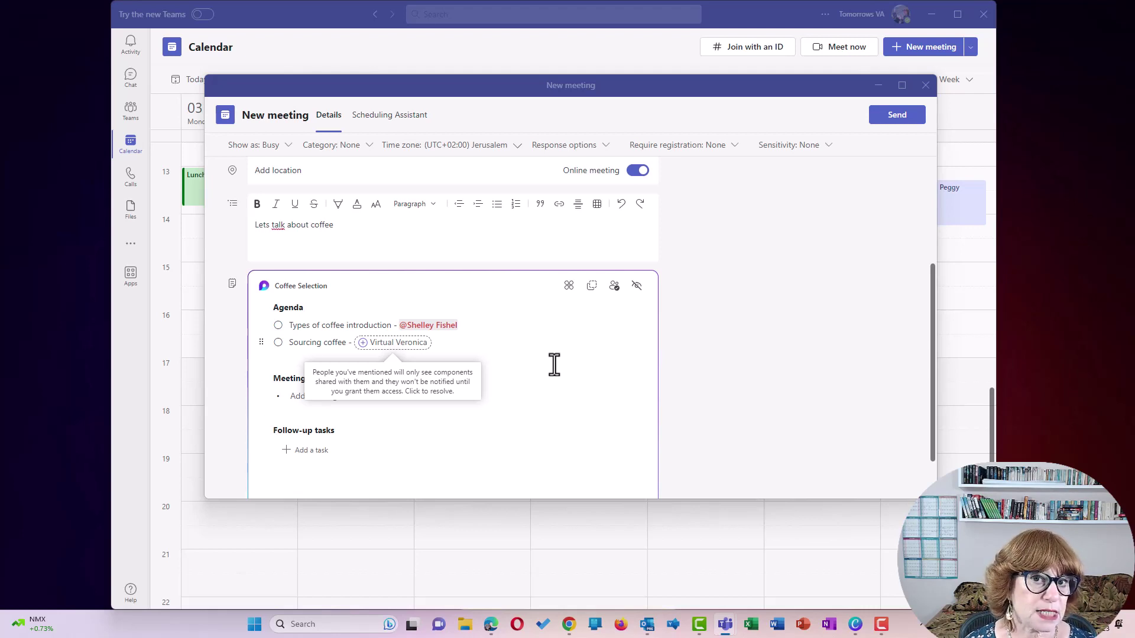
Step: Give the mentioned colleague access to the agenda and send the meeting invitation
click(371, 342)
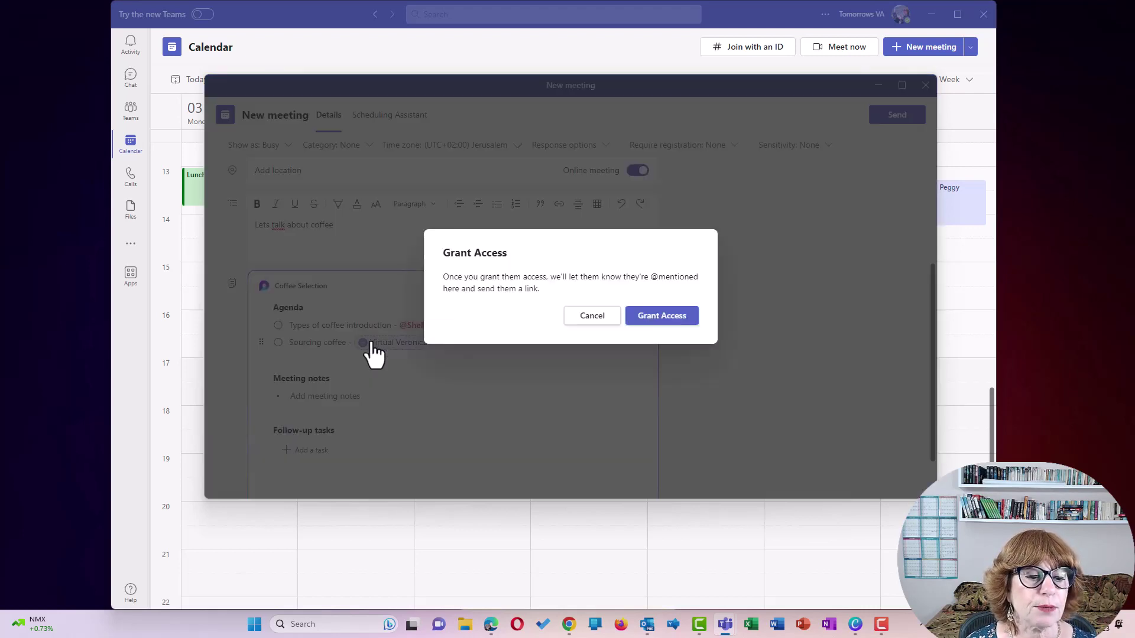
click(678, 331)
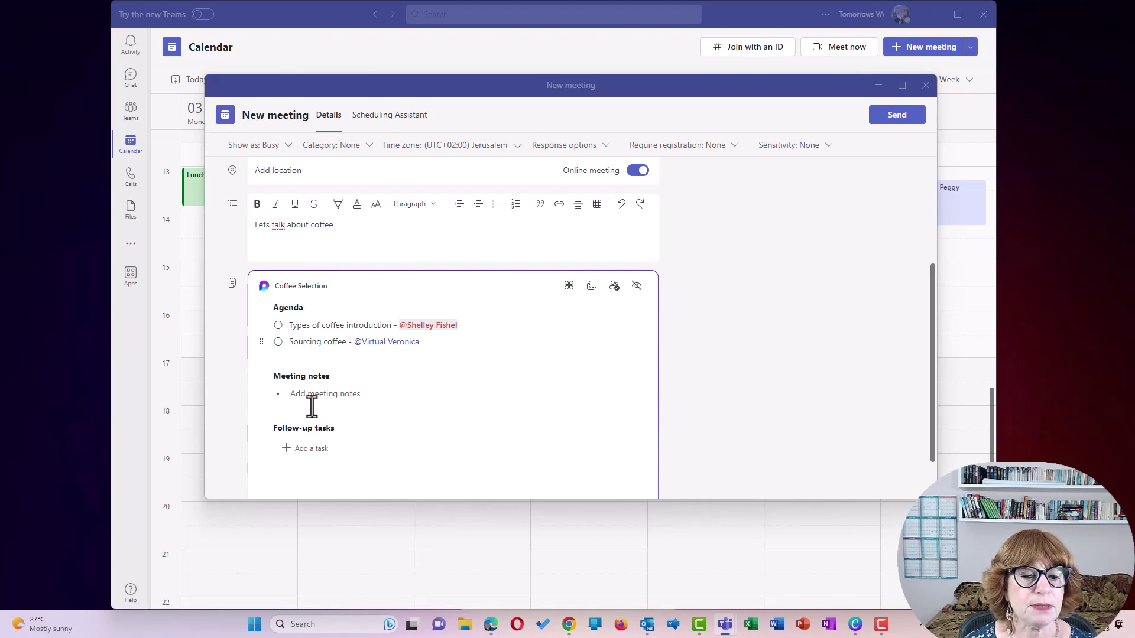
scroll(427, 421, up, 3)
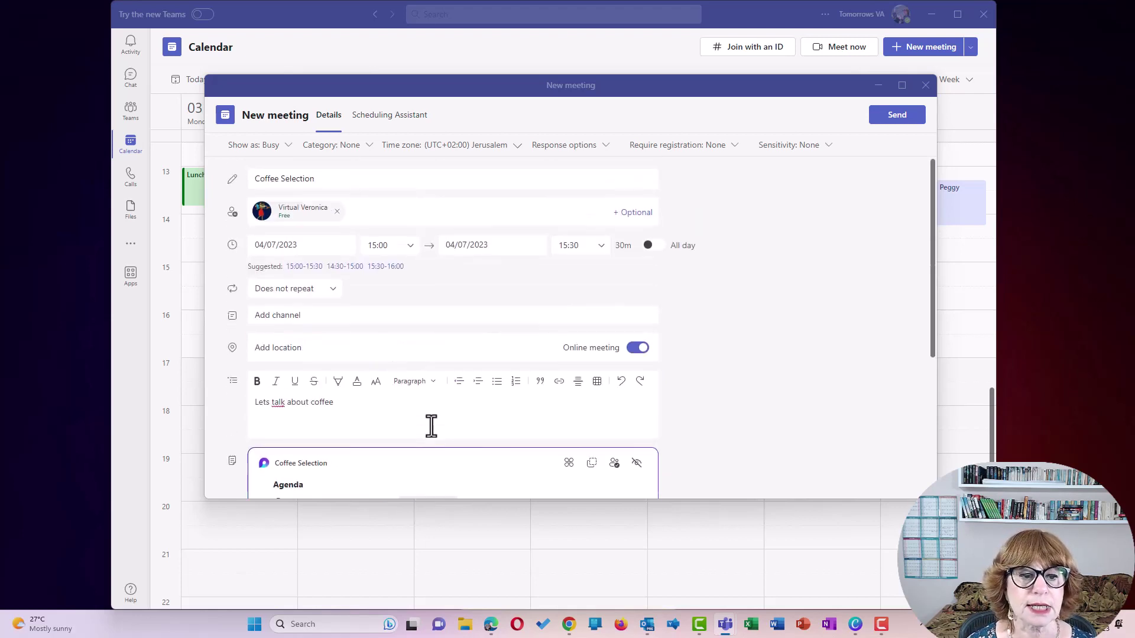
click(896, 118)
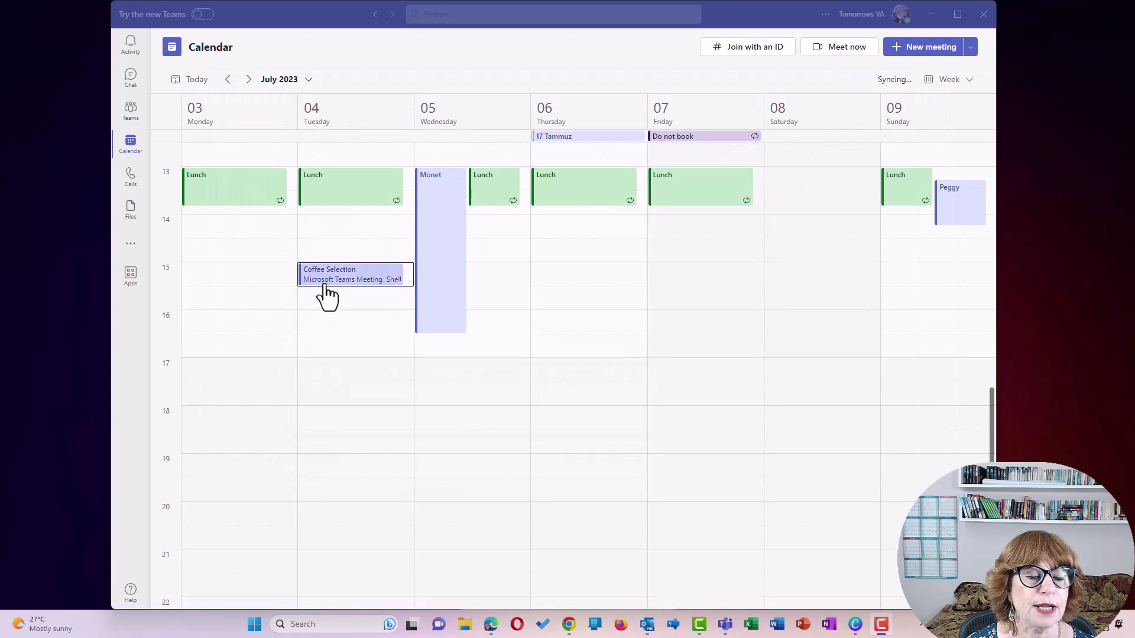
Step: Reopen Coffee Selection for editing, review its Loop agenda card, and close back to the calendar
click(355, 288)
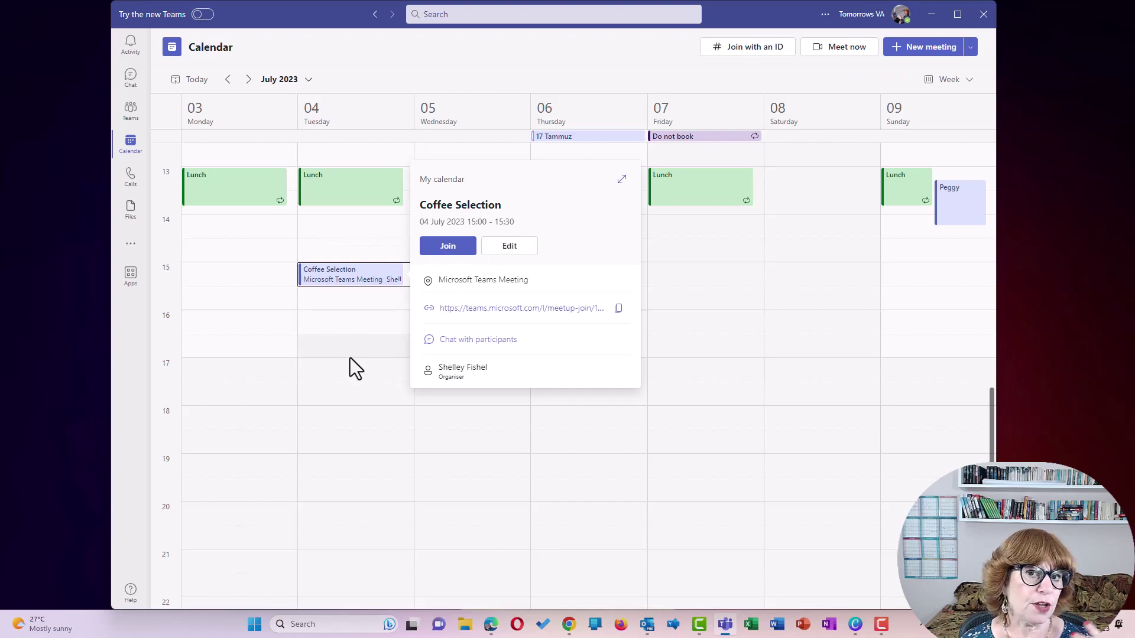
click(511, 252)
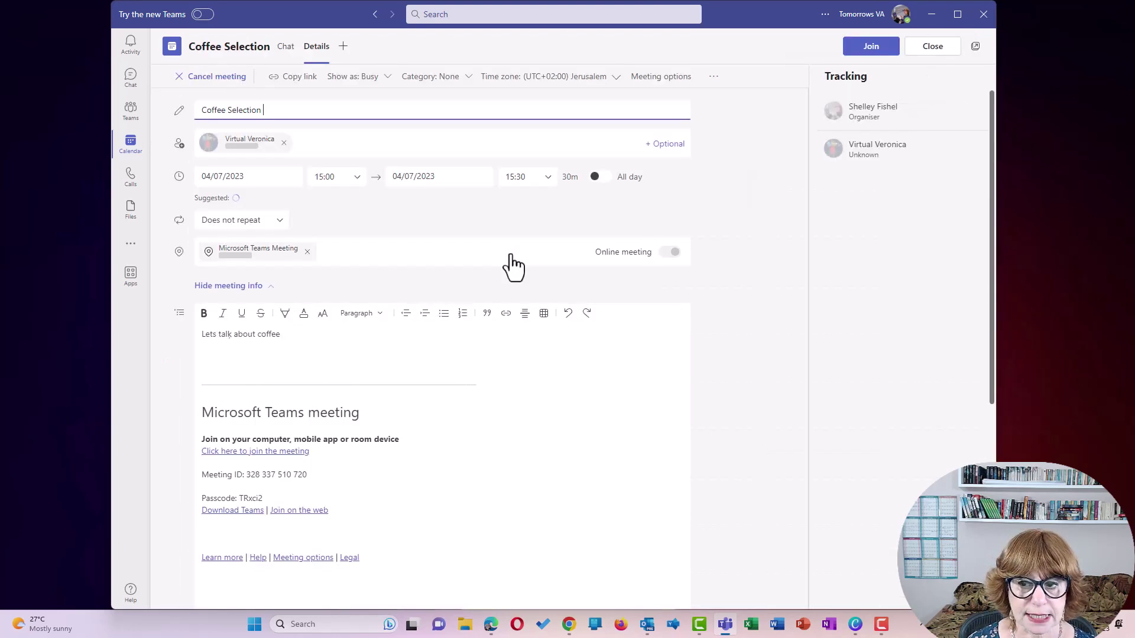
scroll(501, 408, down, 4)
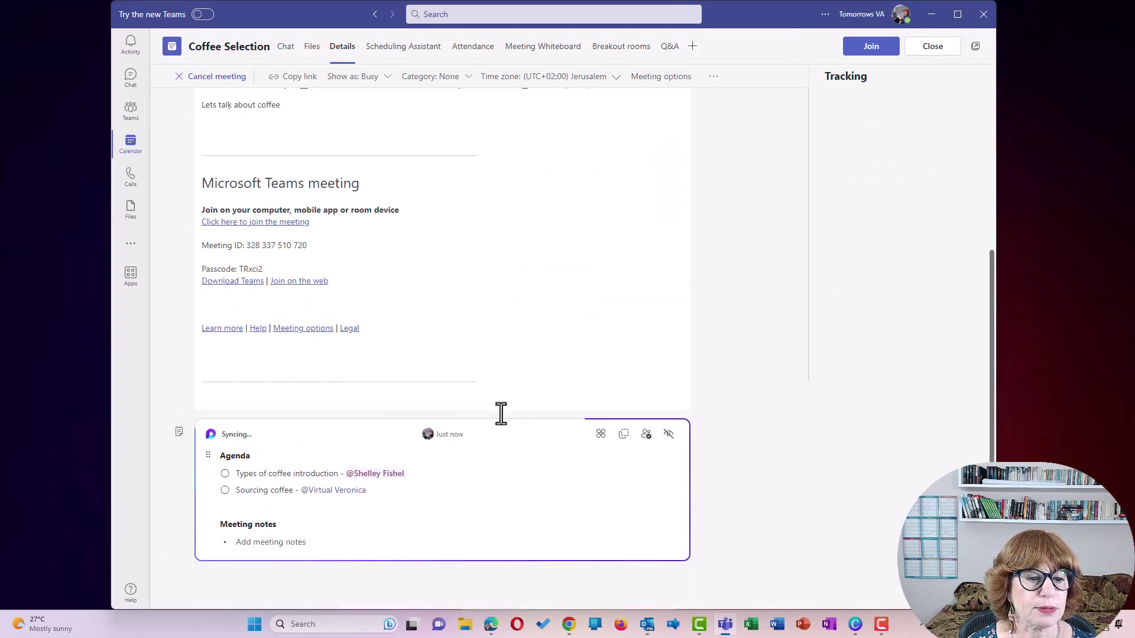
scroll(473, 507, down, 2)
scroll(474, 511, up, 6)
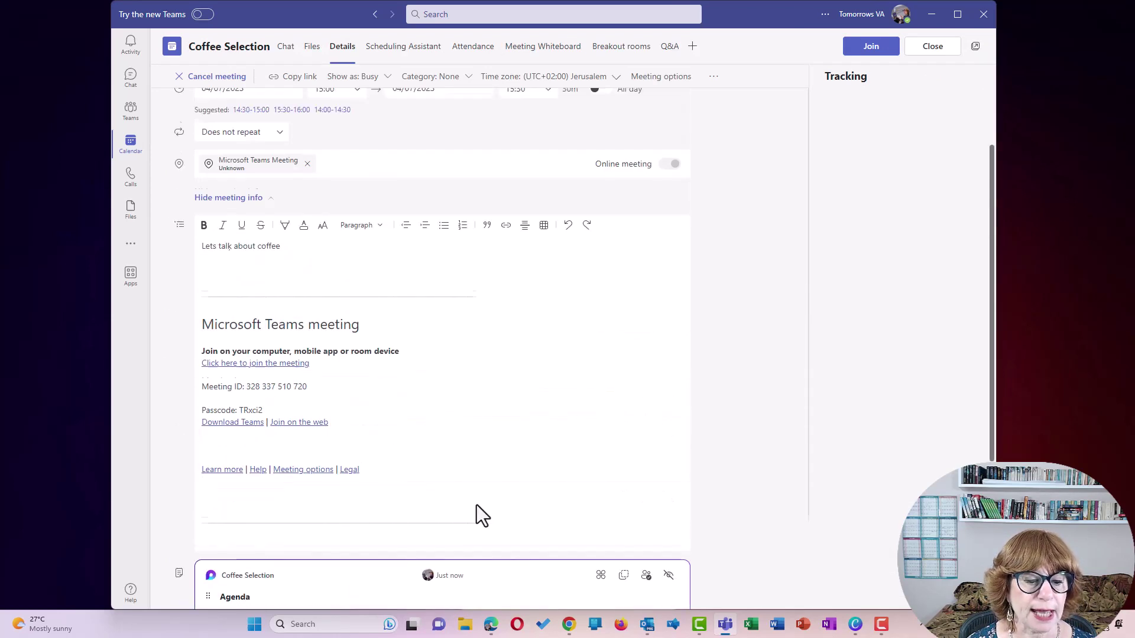
click(931, 47)
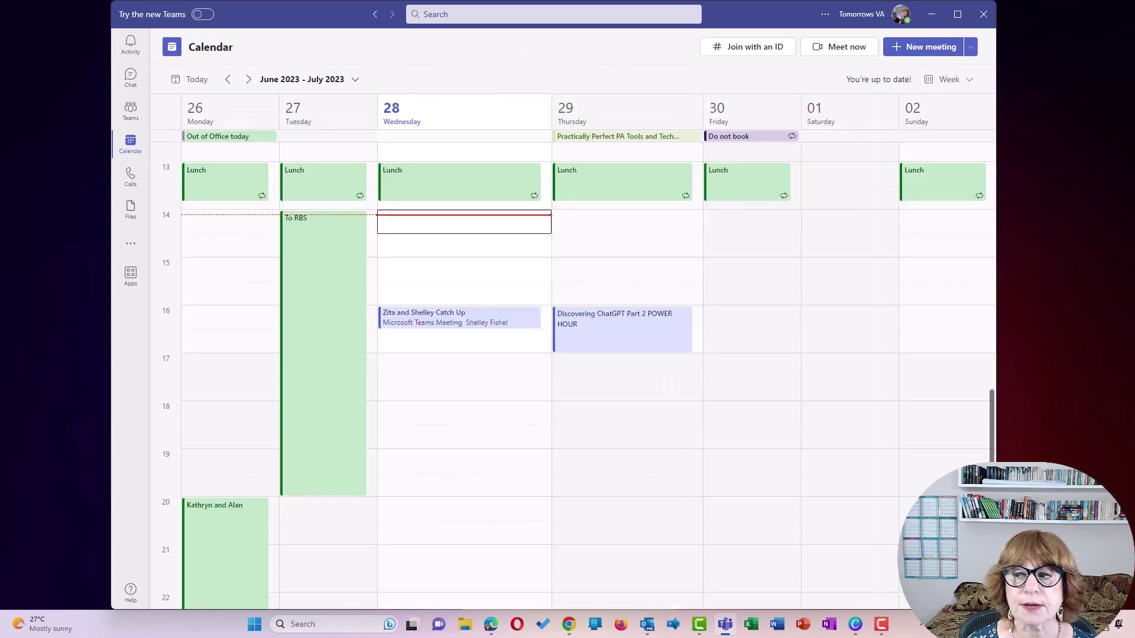
Step: Accept the Coffee Selection invitation in the attendee's Outlook web inbox
drag(1134, 56, 774, 35)
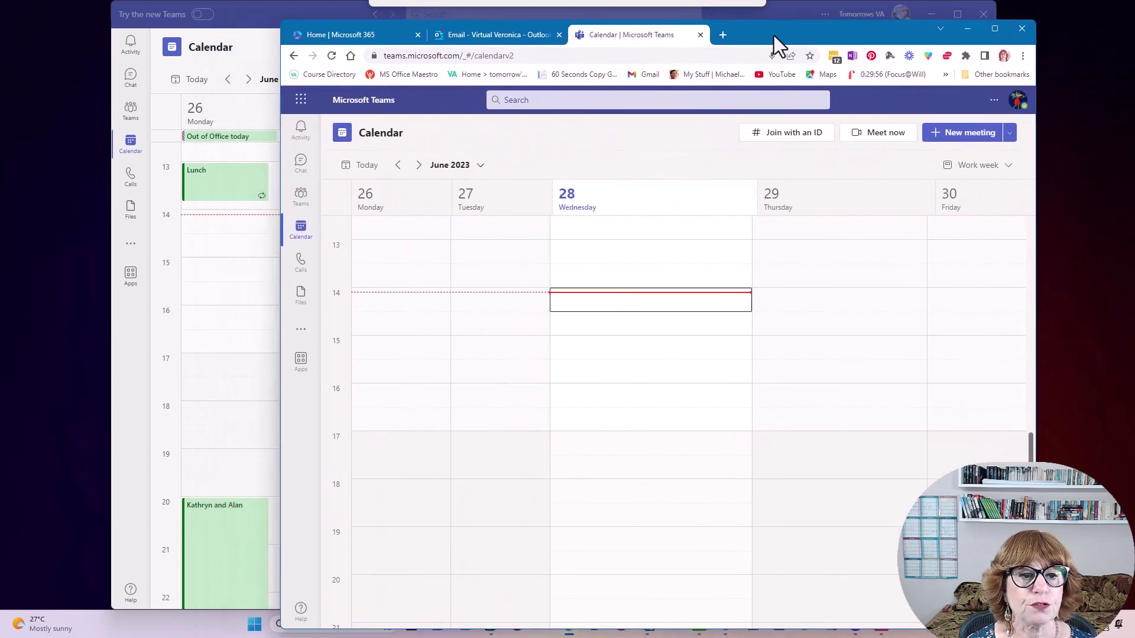
click(484, 35)
click(515, 256)
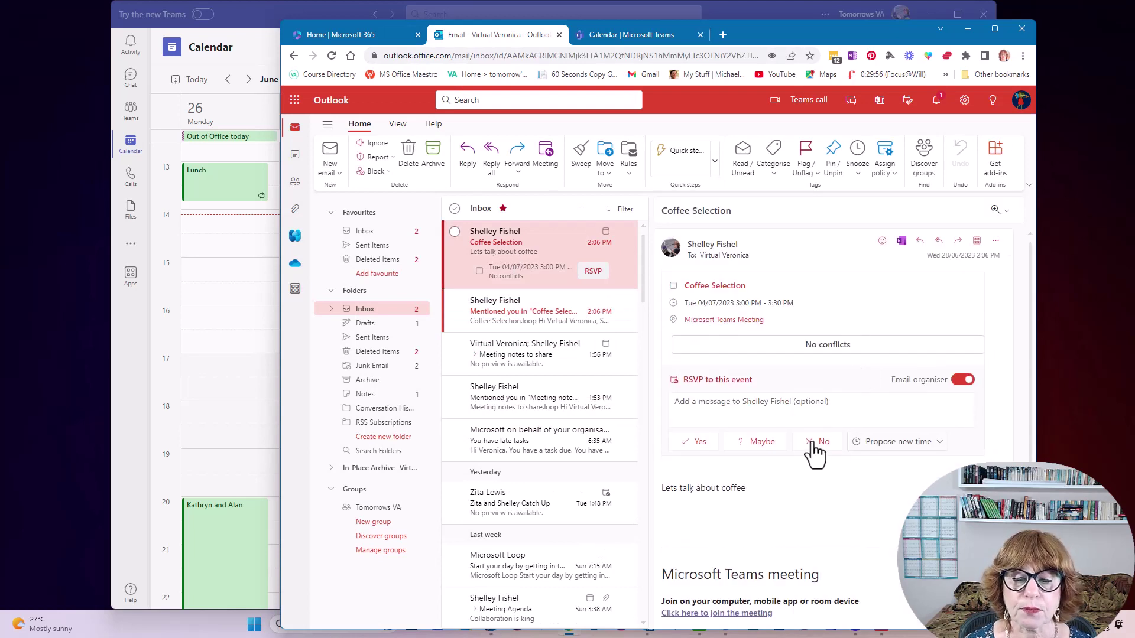
click(697, 442)
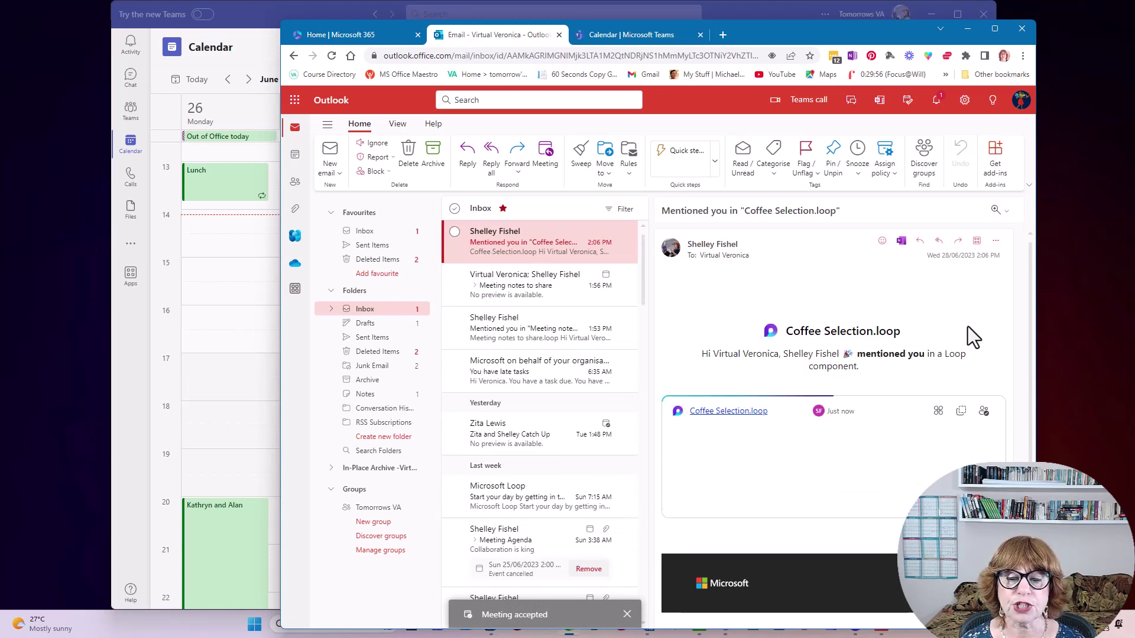
scroll(981, 340, down, 2)
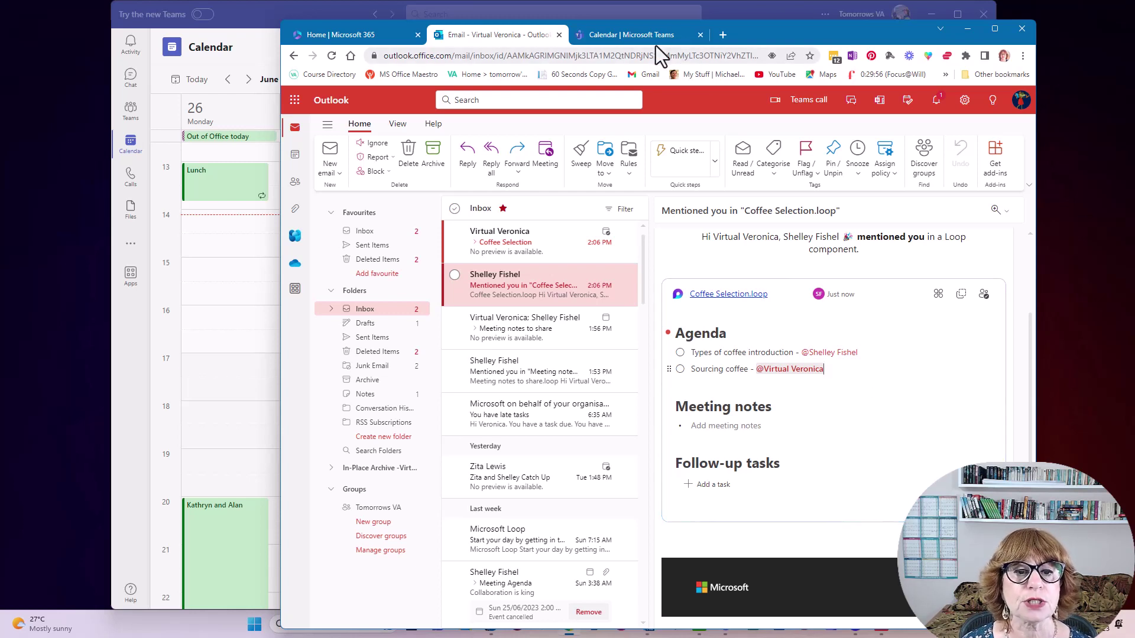
Step: Check the following week in the browser's Teams calendar, then minimize the browser
click(625, 33)
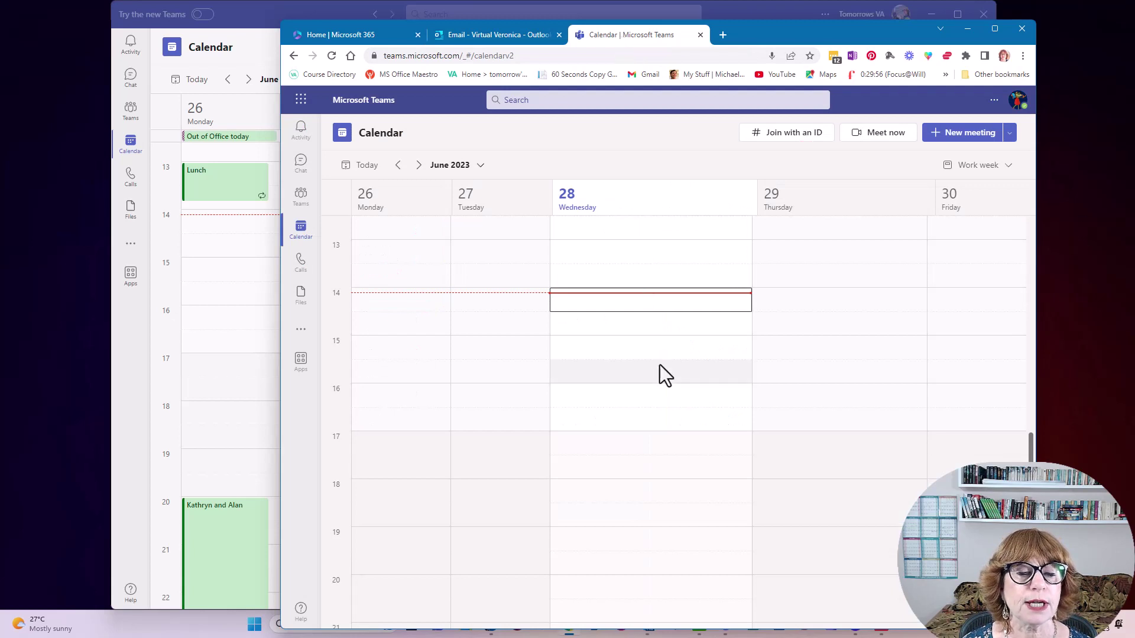
scroll(660, 364, up, 3)
click(419, 165)
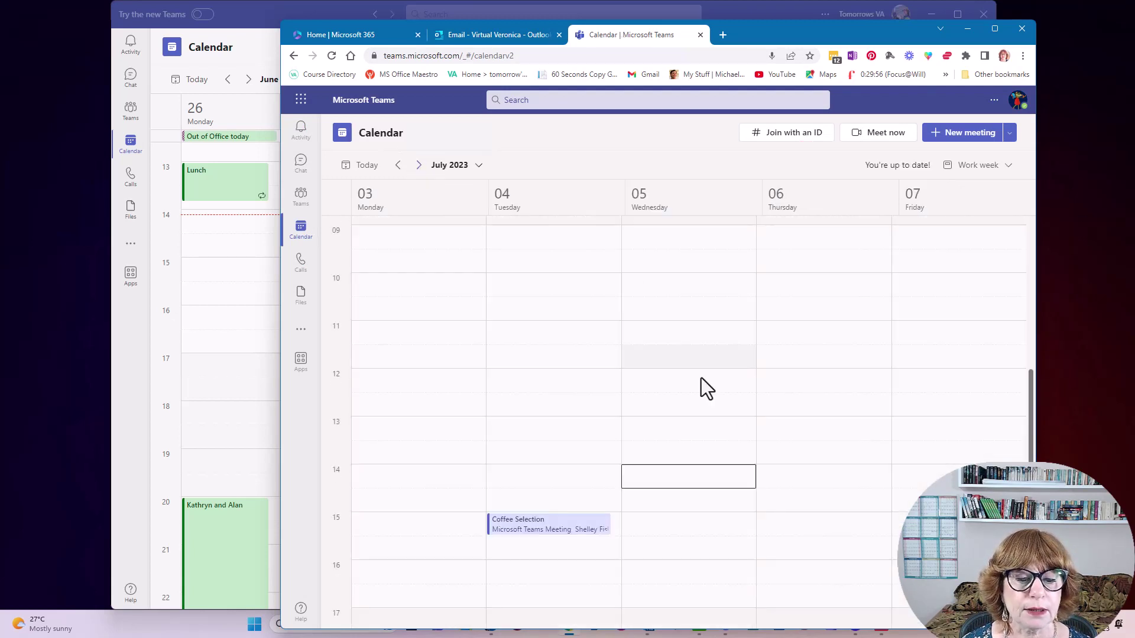
scroll(512, 431, down, 3)
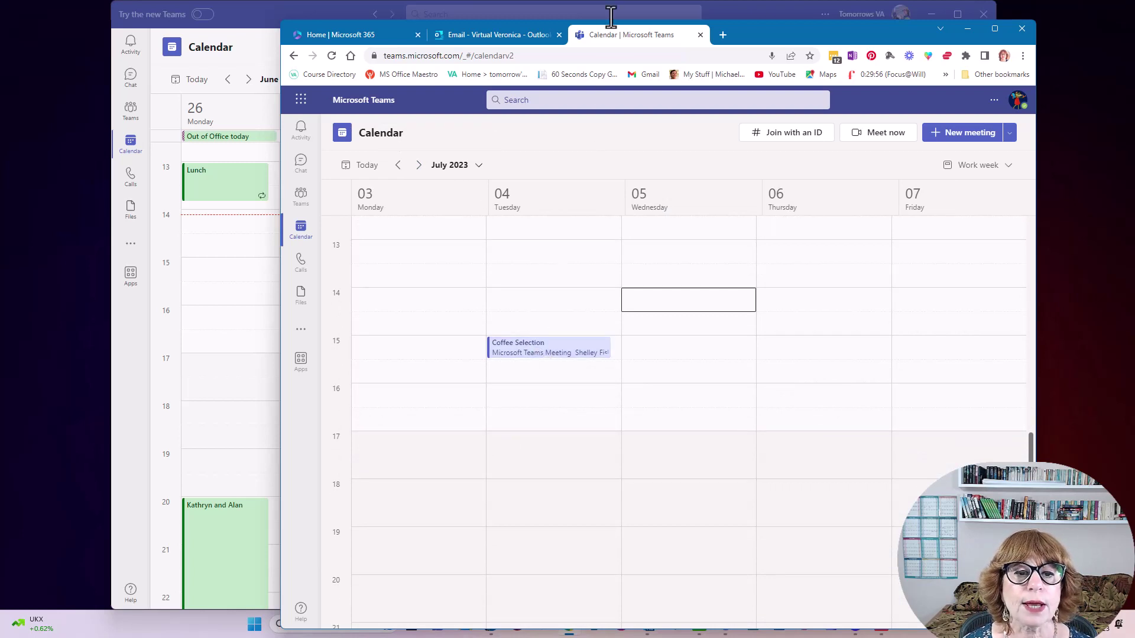
click(967, 28)
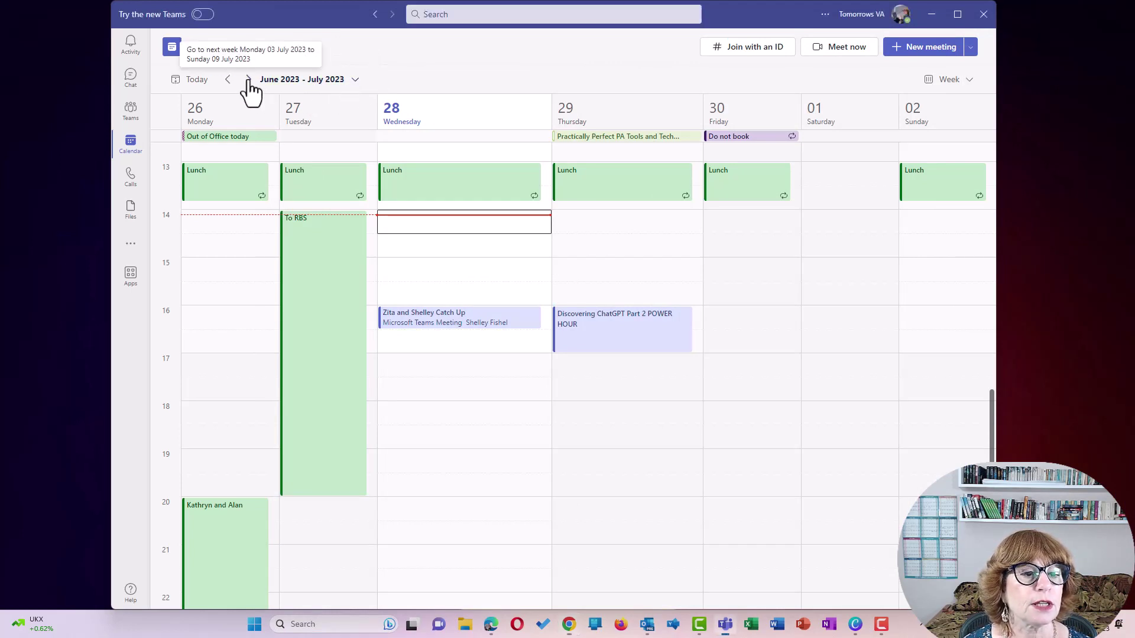
Step: Open Coffee Selection in the 3–9 July week and join with an avatar instead of camera
click(248, 79)
click(356, 277)
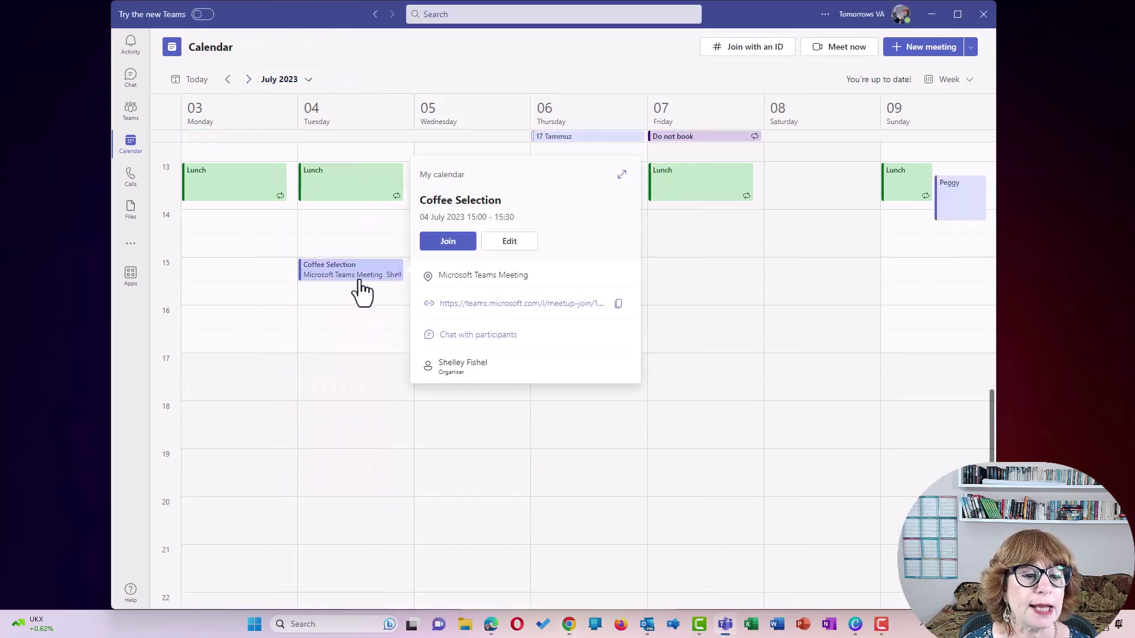
click(447, 242)
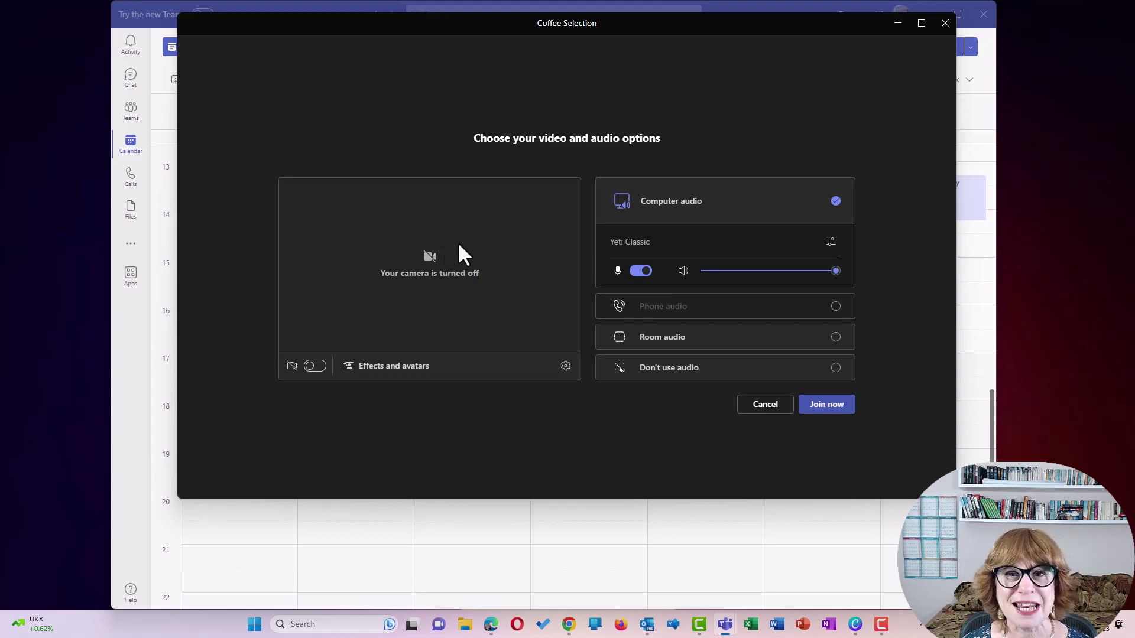
click(418, 367)
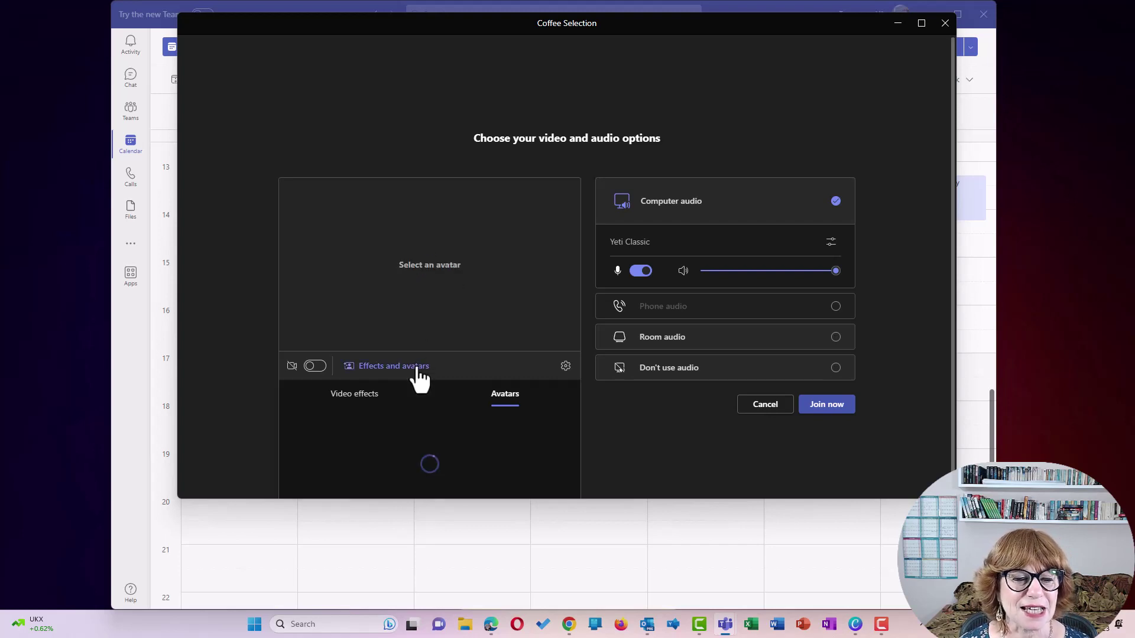
scroll(227, 267, down, 1)
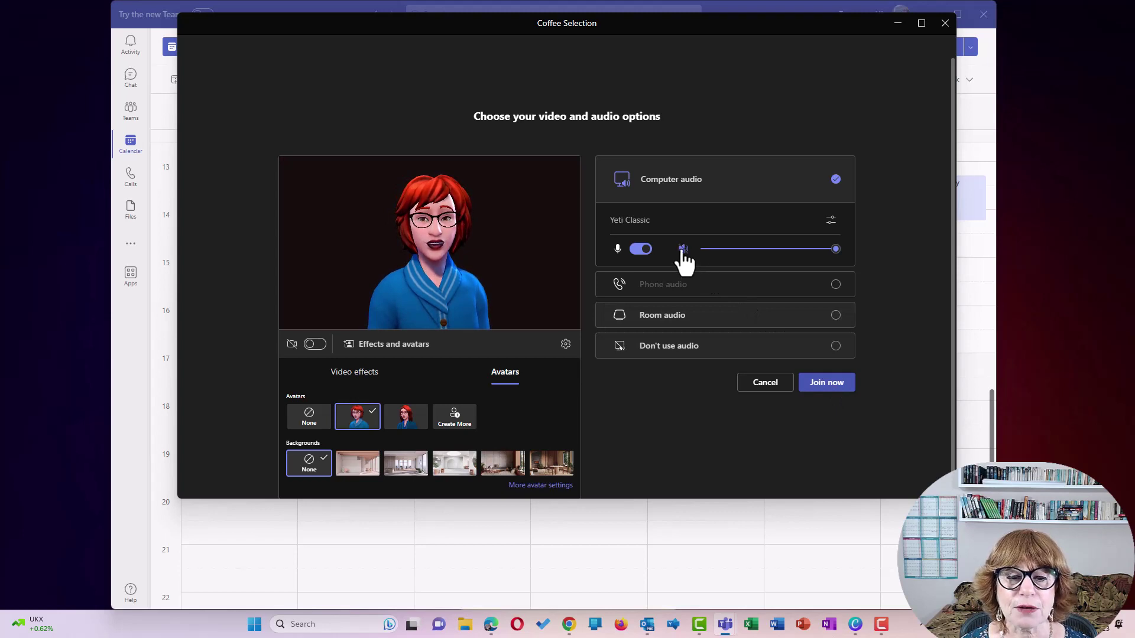
click(833, 383)
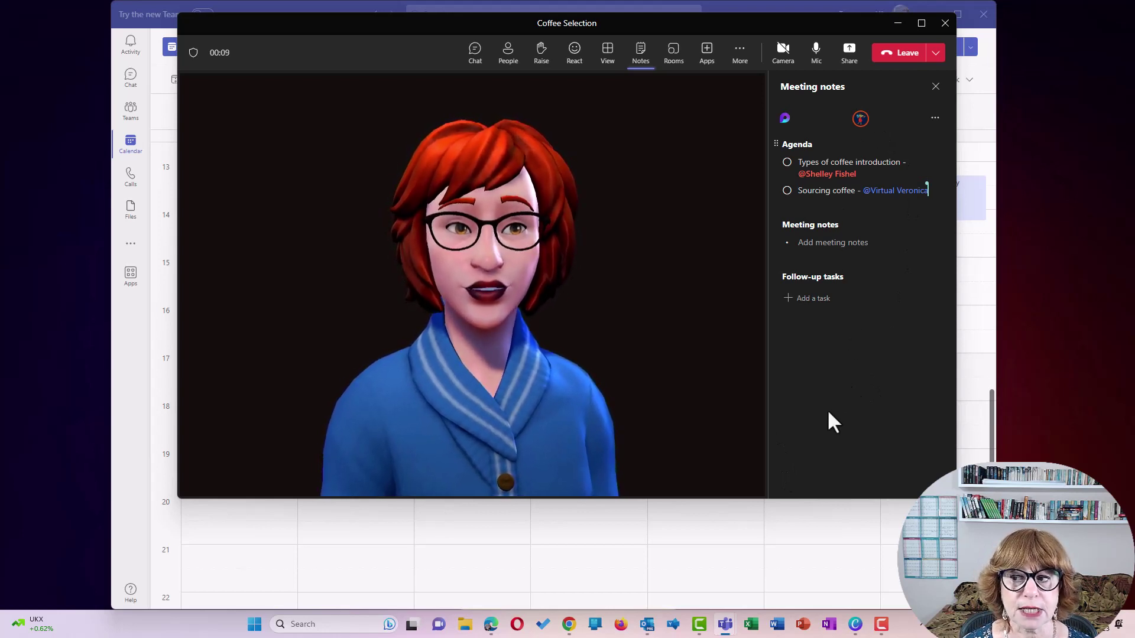
Step: Bring the browser's Teams calendar in and shrink the meeting window to the left
mouse_move(864, 127)
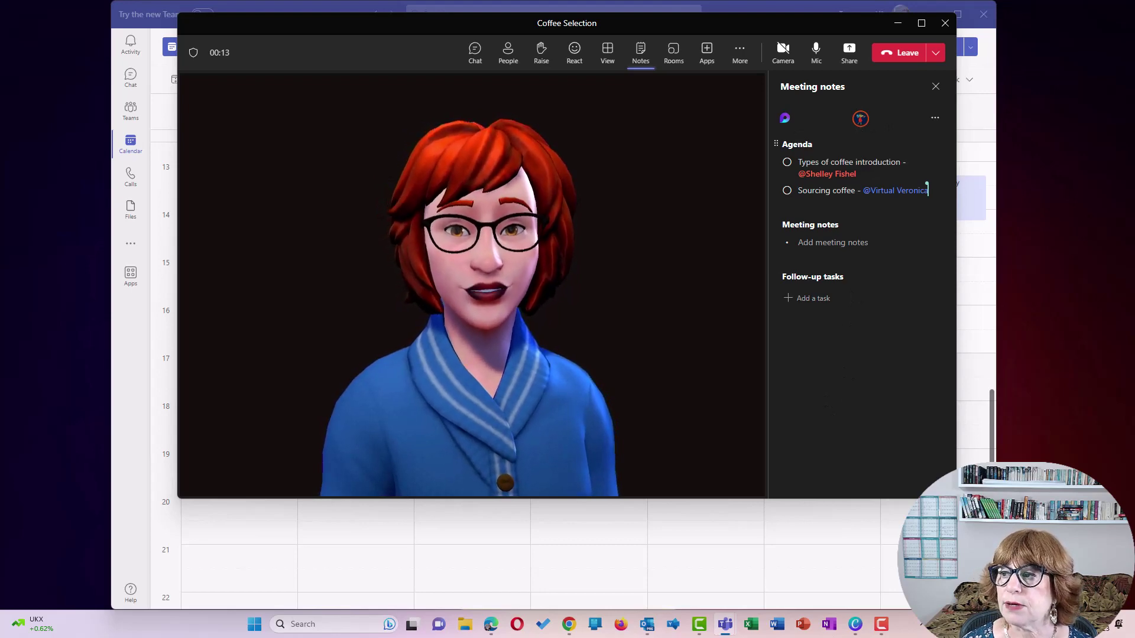
drag(1134, 68, 806, 64)
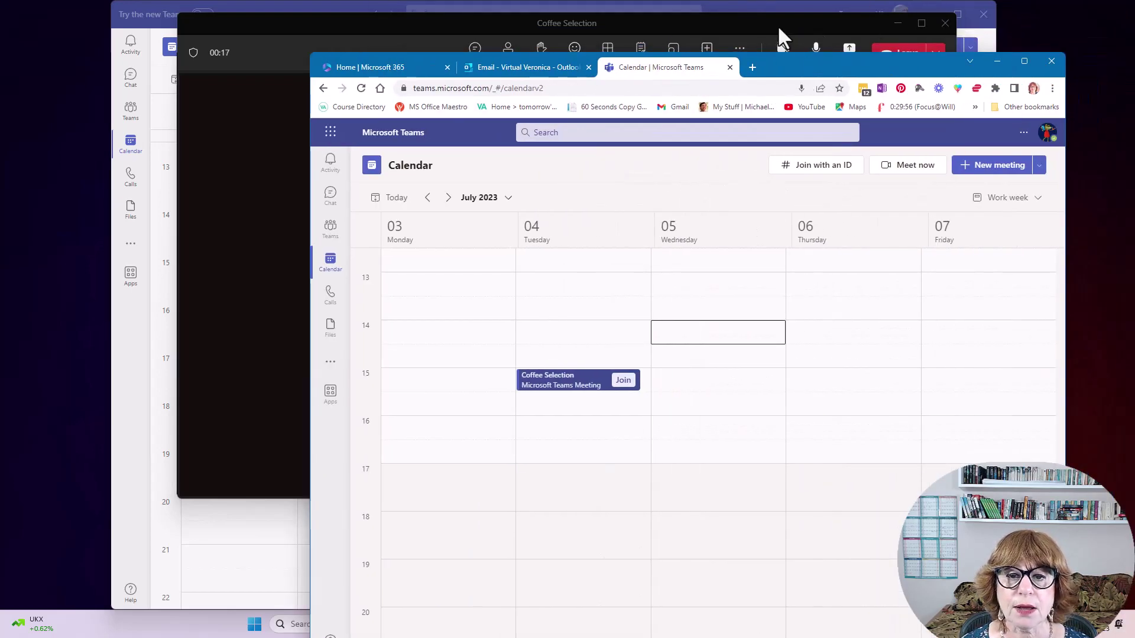
drag(779, 26, 684, 45)
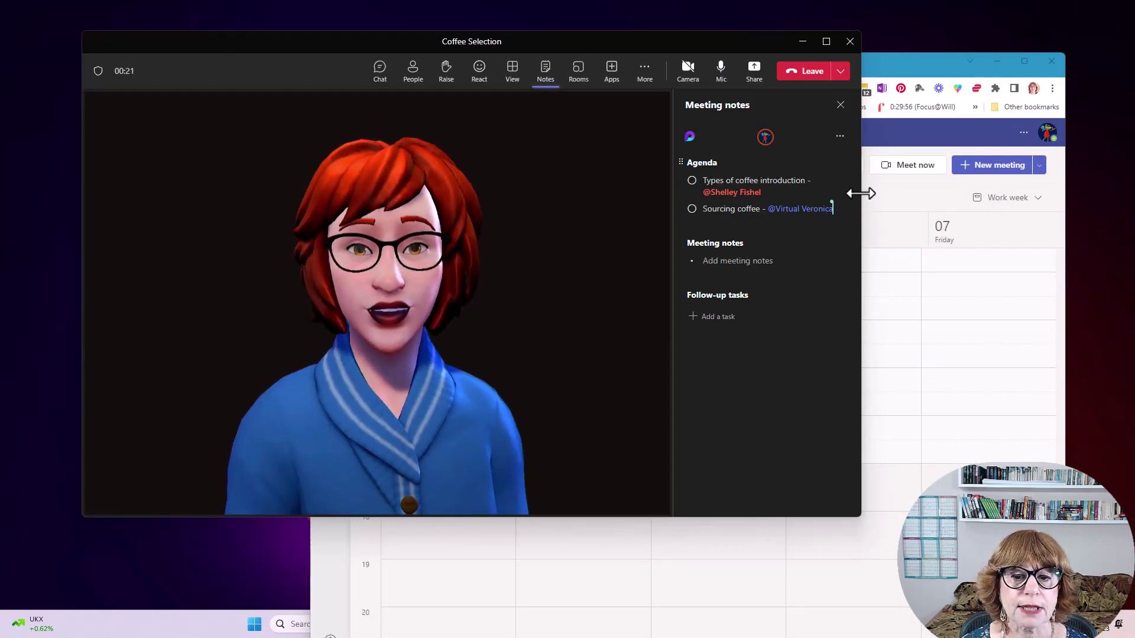
drag(860, 195, 548, 198)
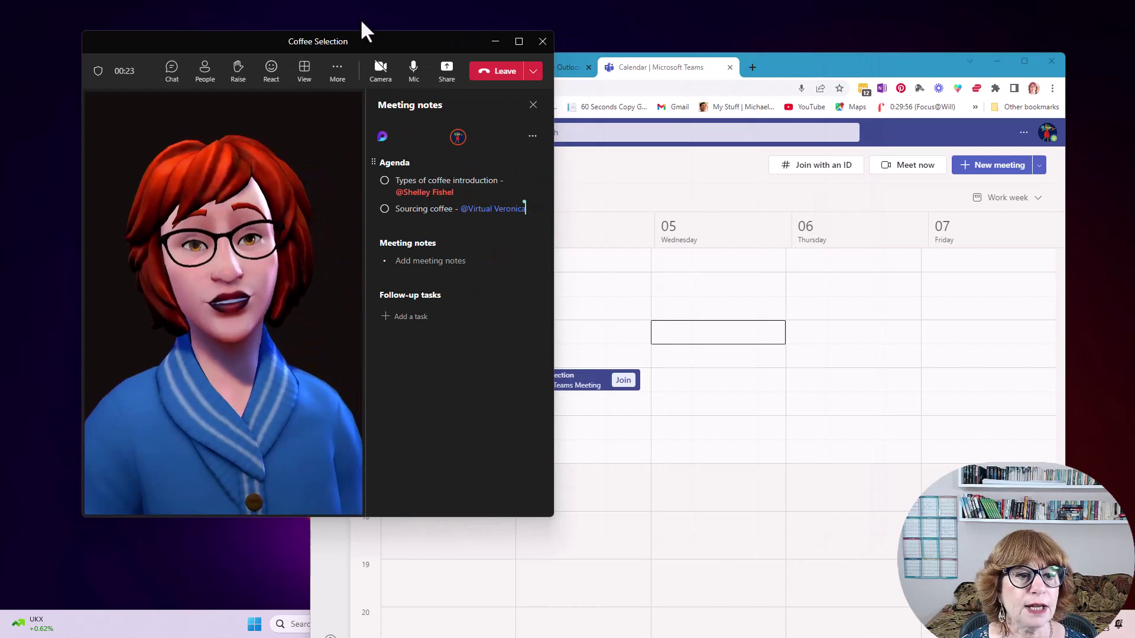
drag(358, 38, 299, 36)
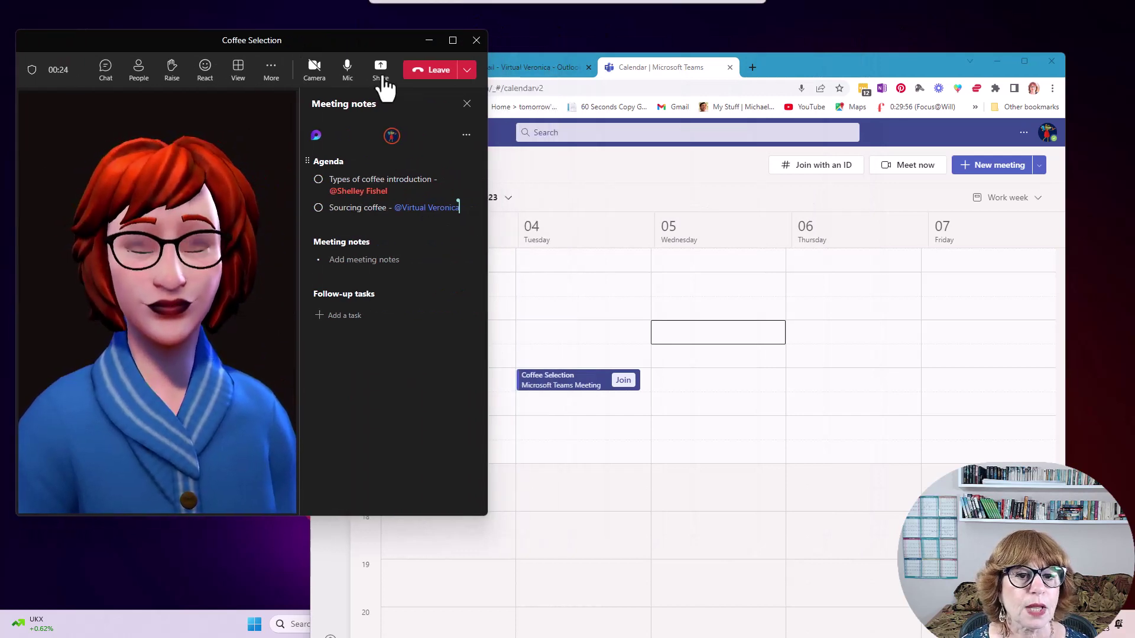
Step: Join Coffee Selection from the browser's Teams calendar, repositioning the browser window before entering
click(632, 390)
click(624, 381)
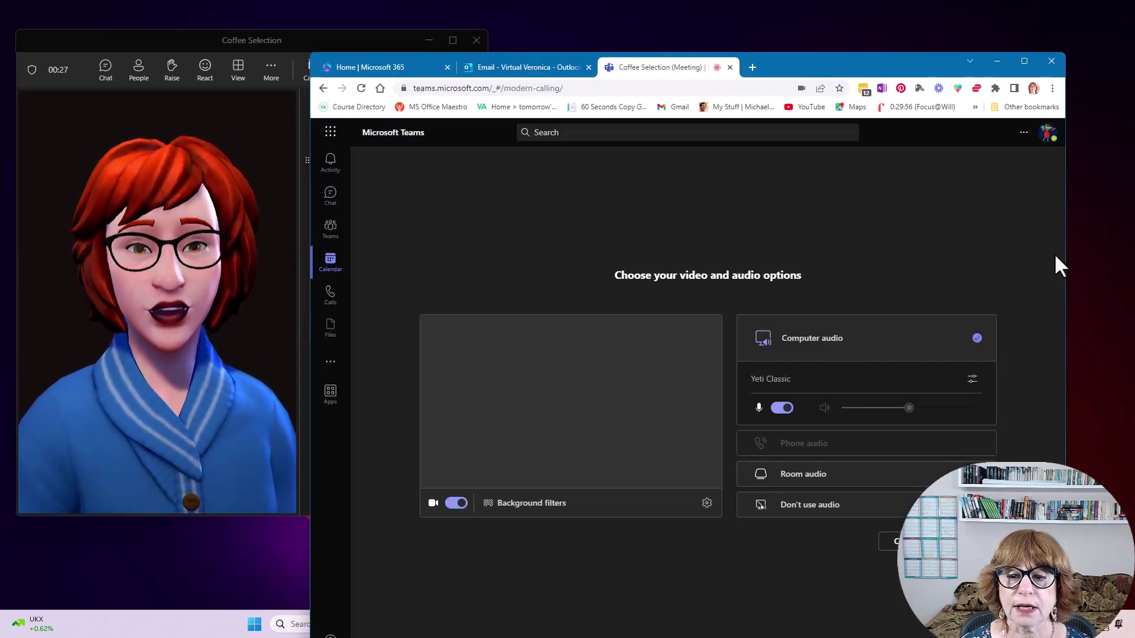
drag(1067, 258, 1017, 256)
double_click(813, 72)
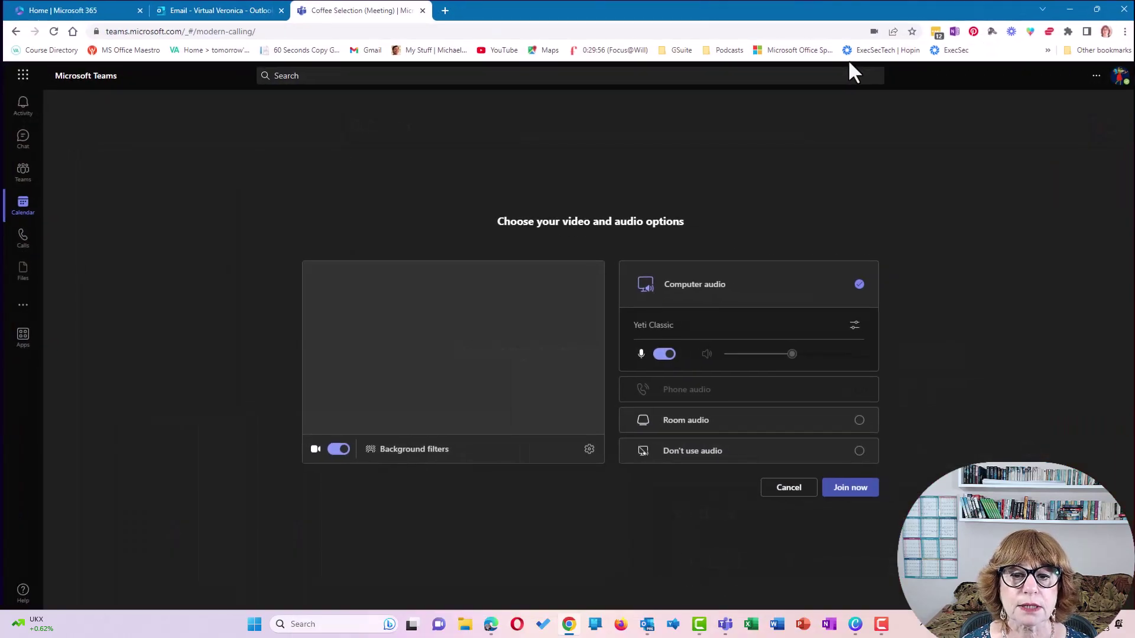
click(1094, 9)
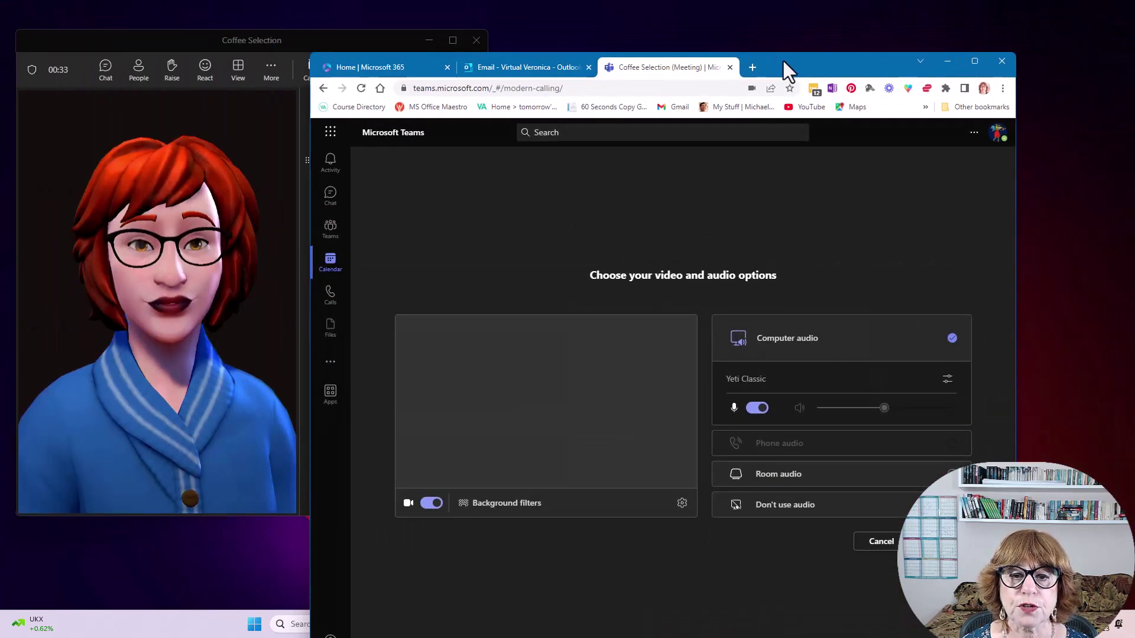
drag(784, 61, 892, 14)
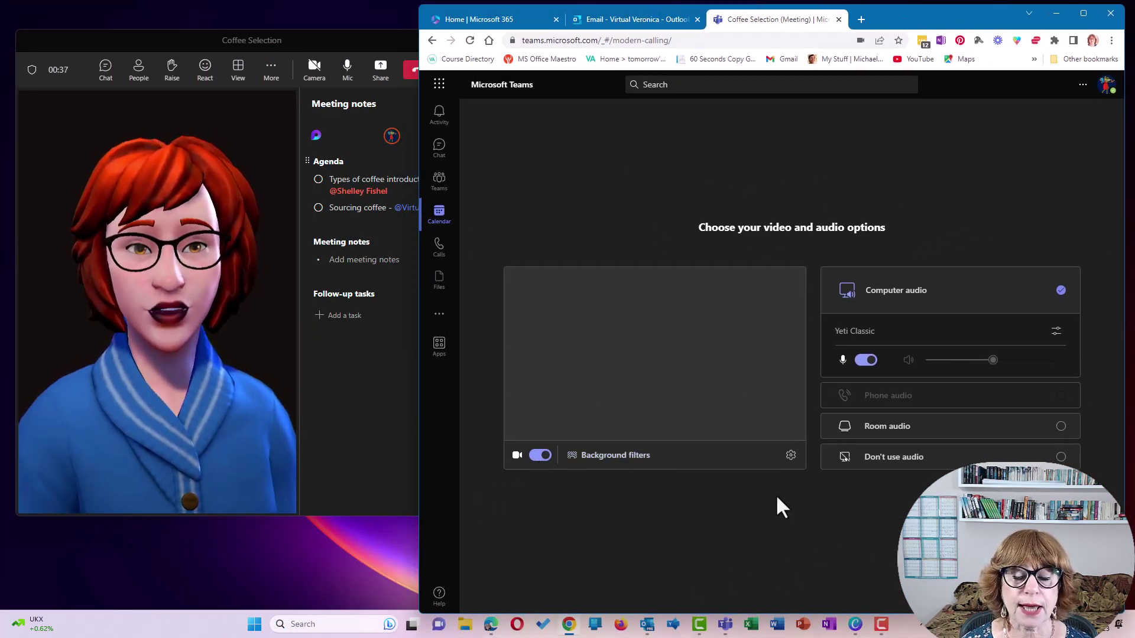
click(1040, 497)
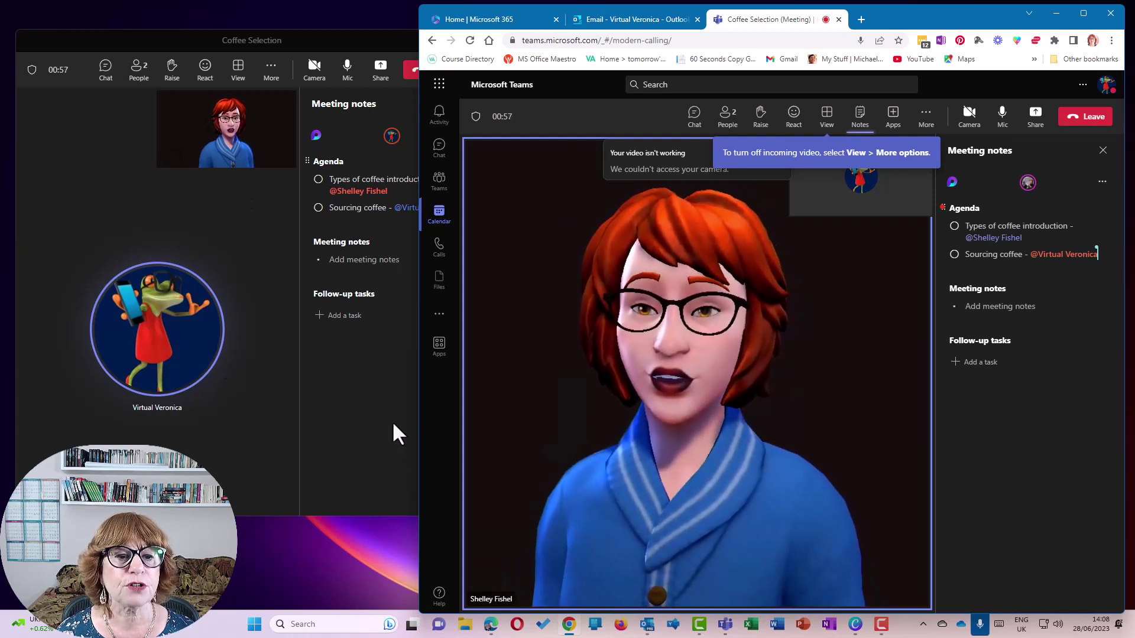
Step: Close Outlook web and snap the browser meeting right and the desktop meeting left
click(697, 18)
click(555, 16)
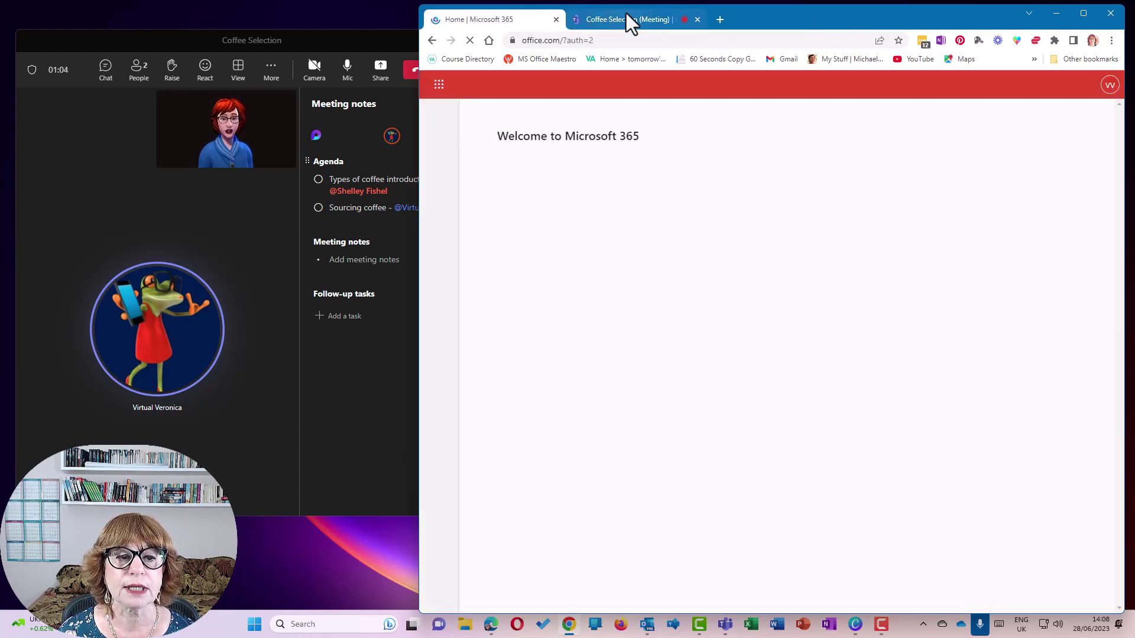
click(626, 13)
drag(757, 15, 420, 37)
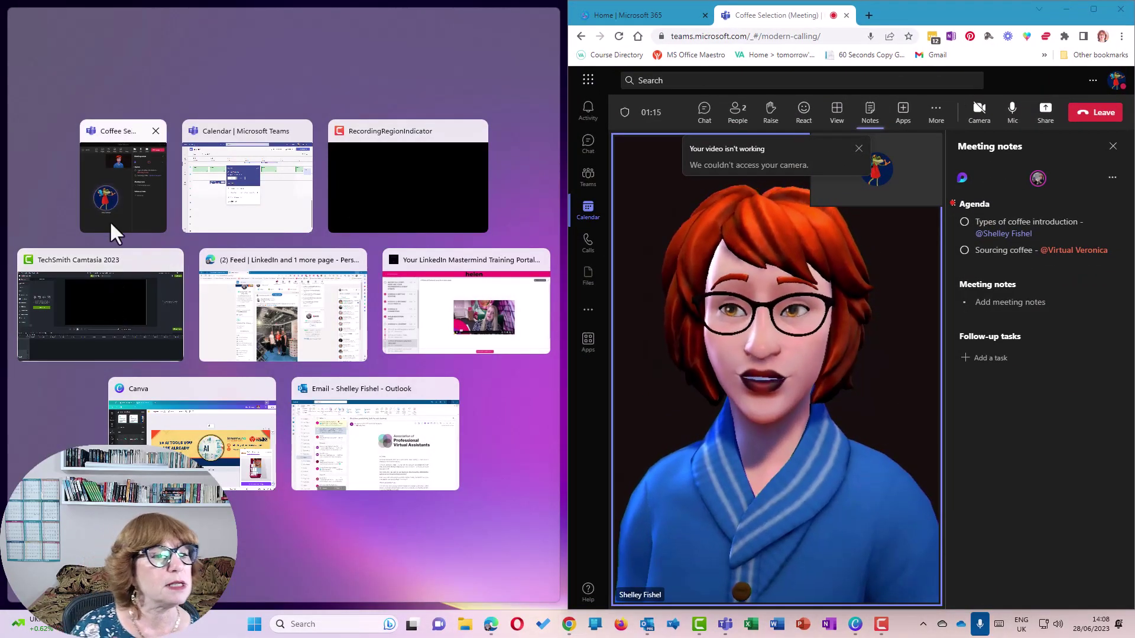
click(125, 204)
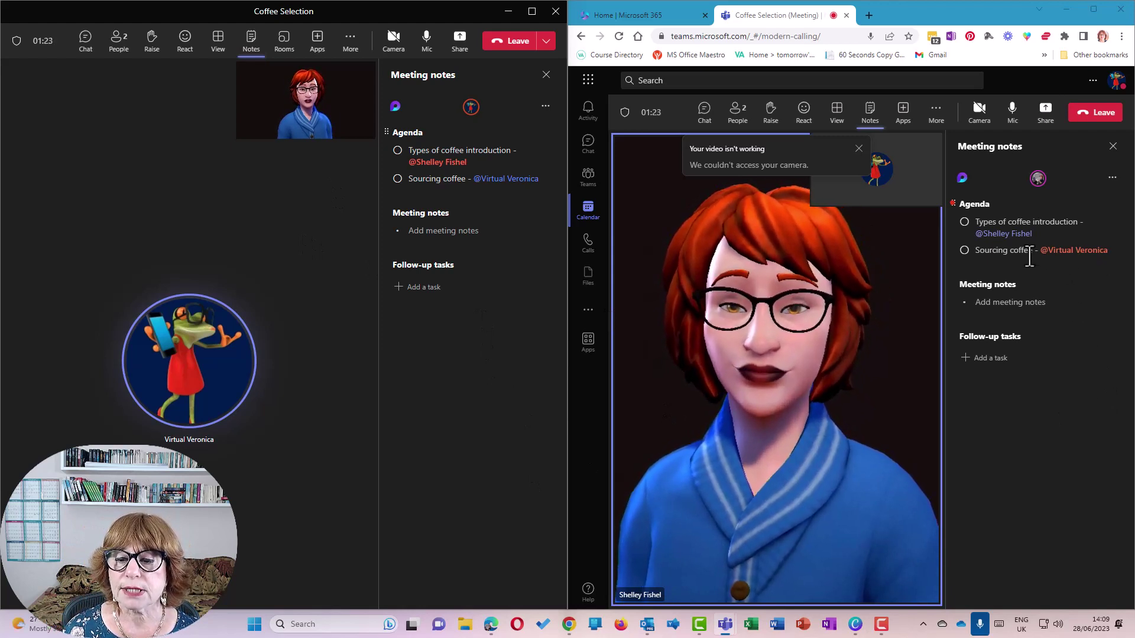
Step: Add the note 'Types of coffee were discussed and sourcing assigned'
click(1008, 303)
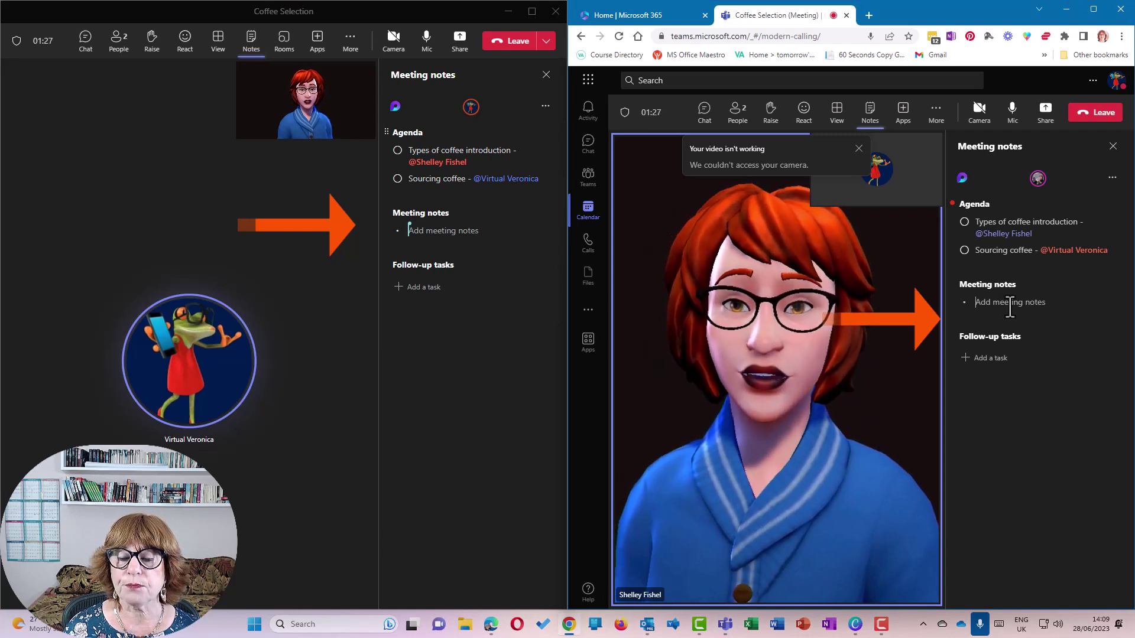
text(Types of)
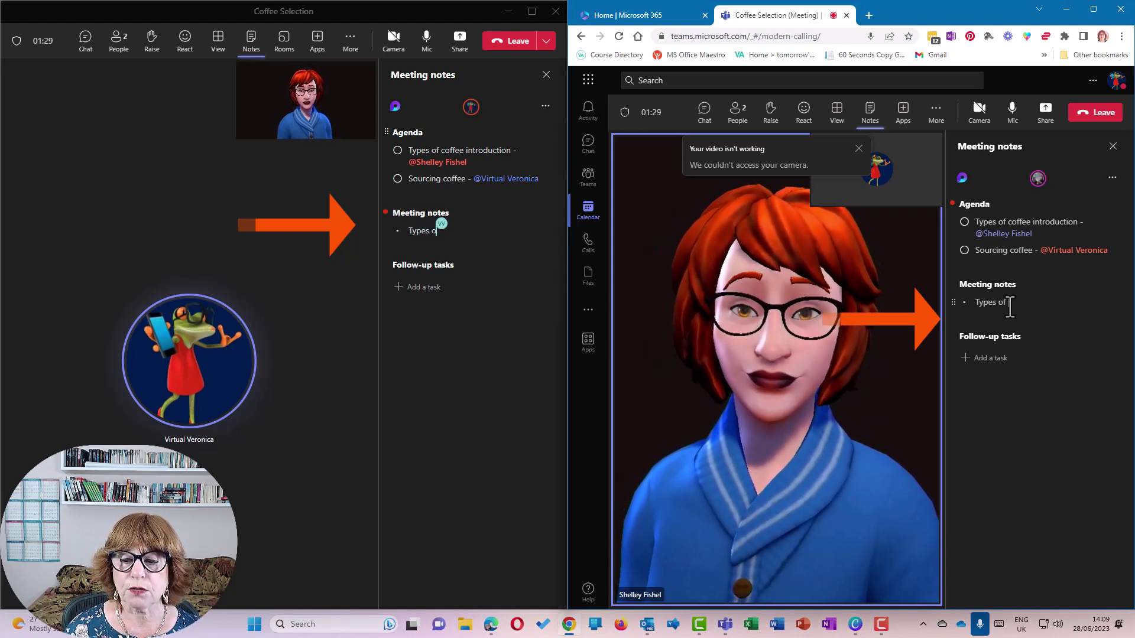
text( coffee)
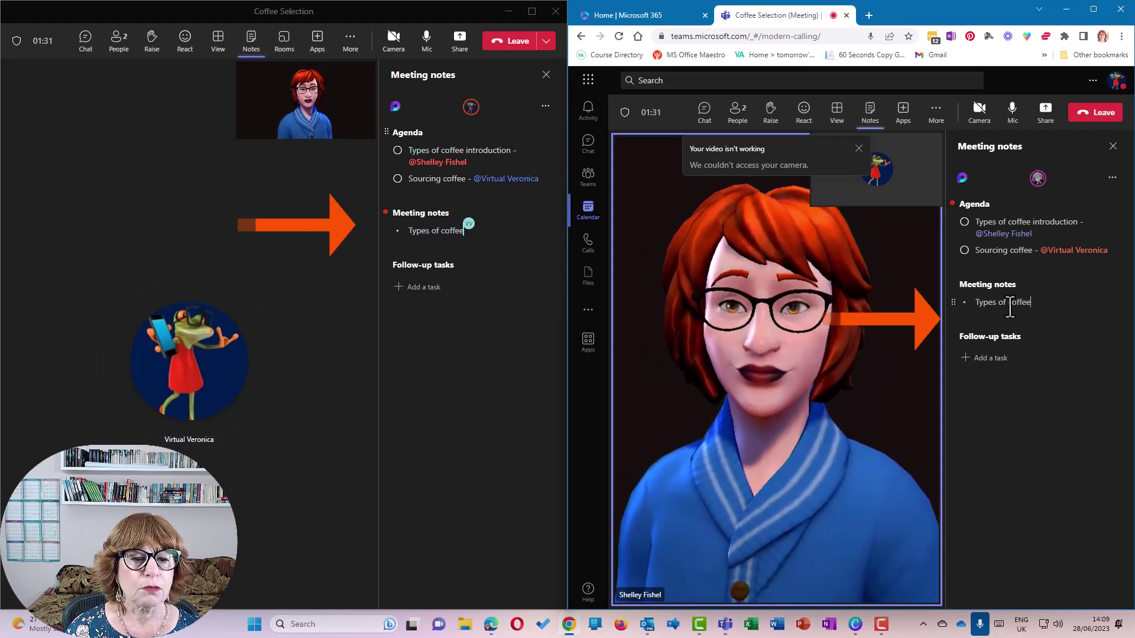
text(éw)
key(BackSpace)
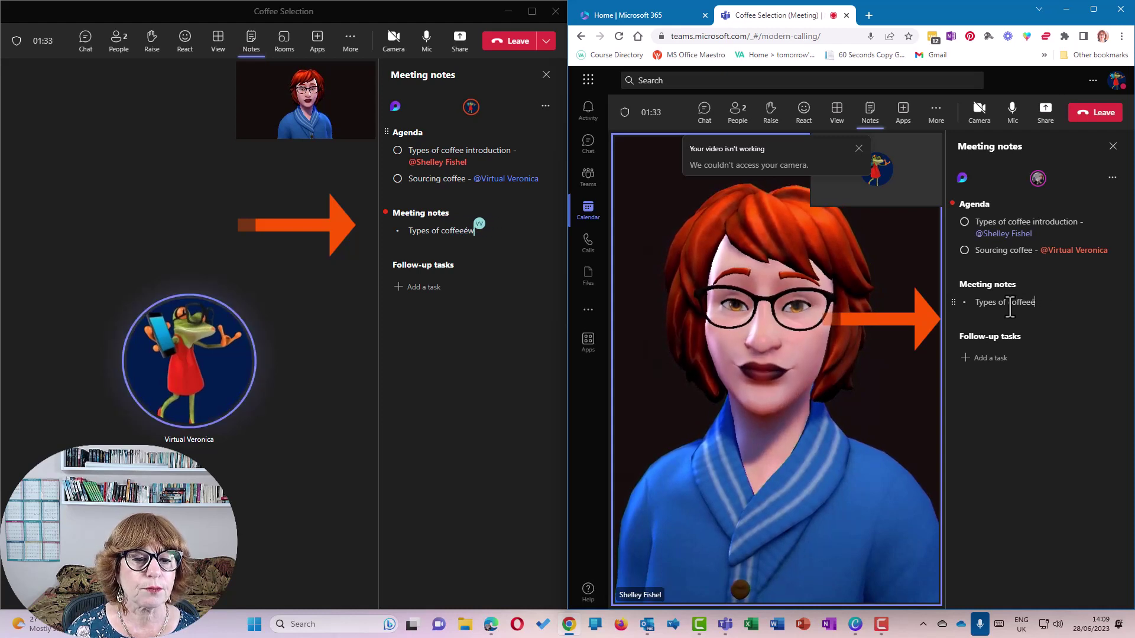
key(BackSpace)
text(were )
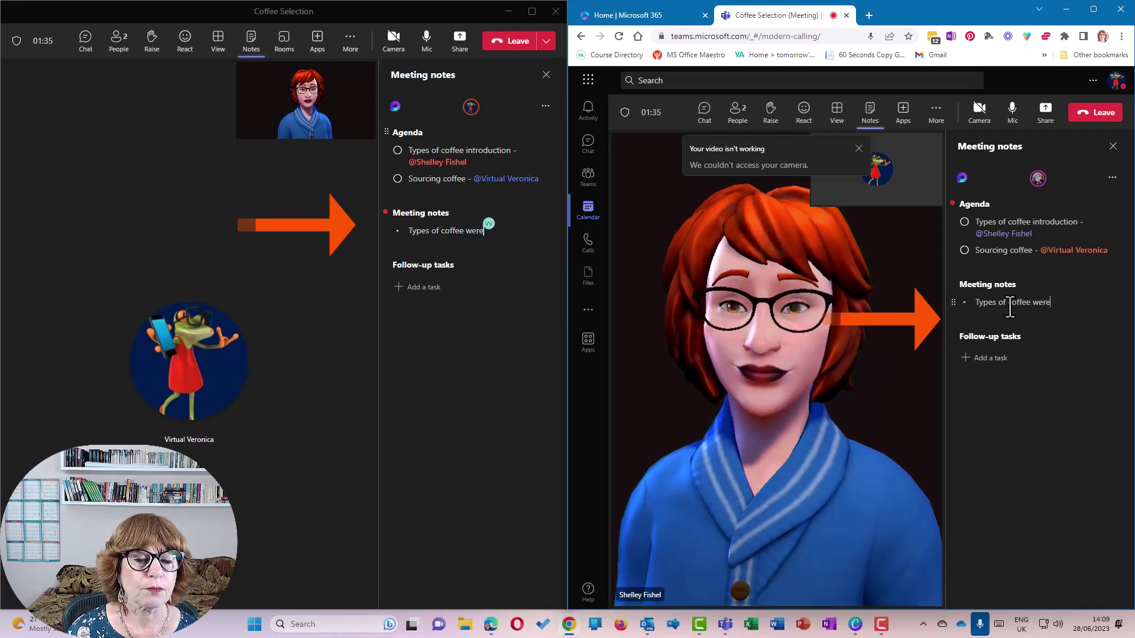
text(discuss)
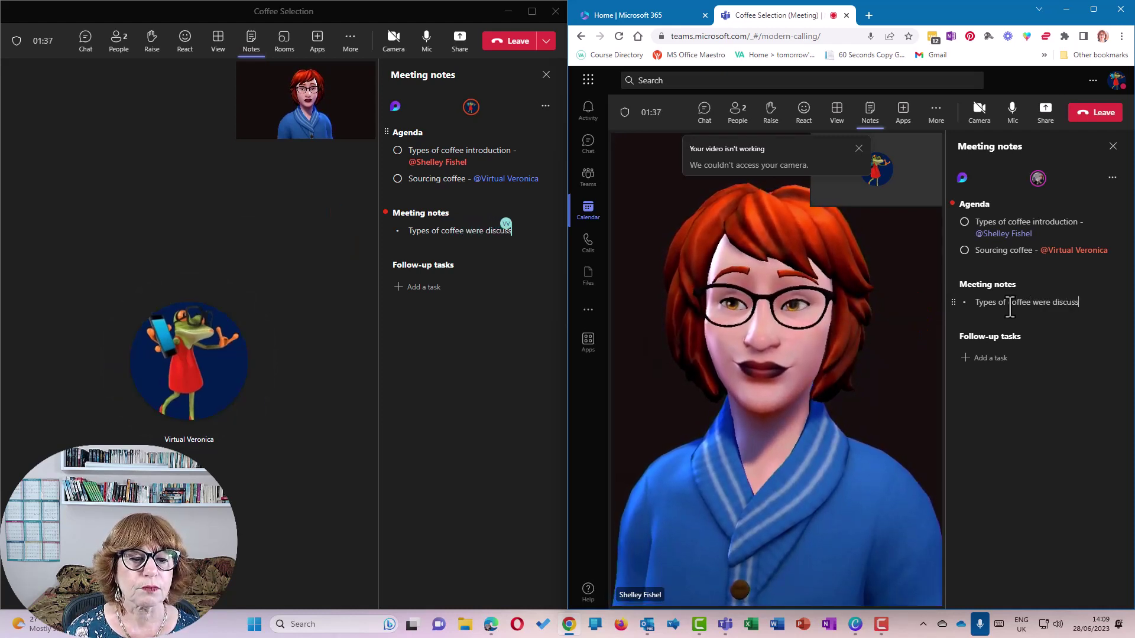
text(ed and sourcing as)
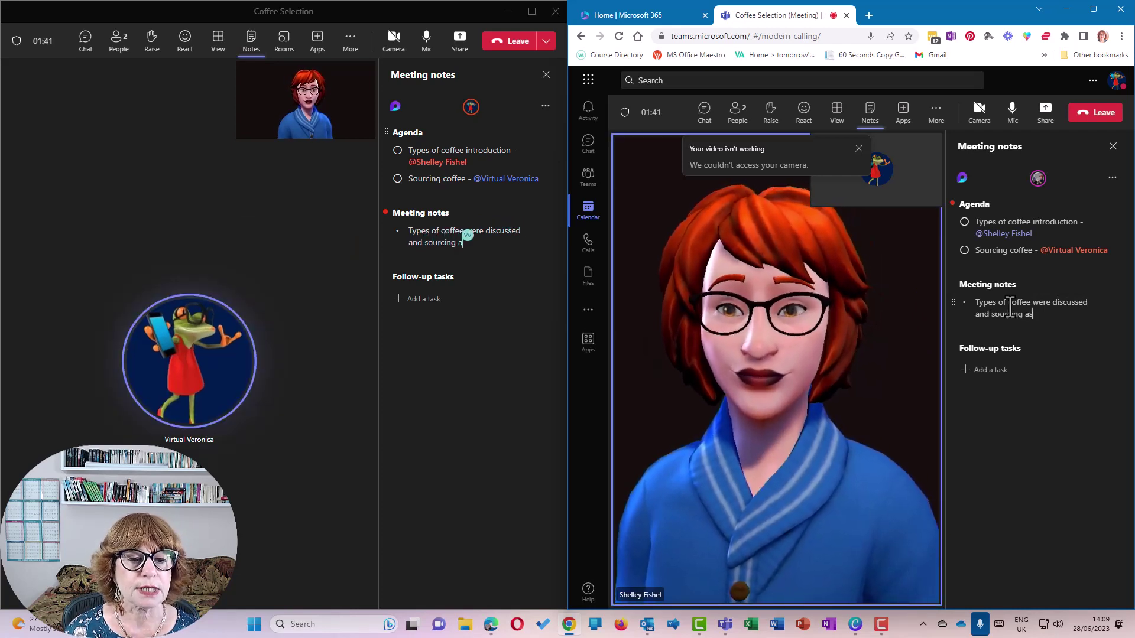
text(signed)
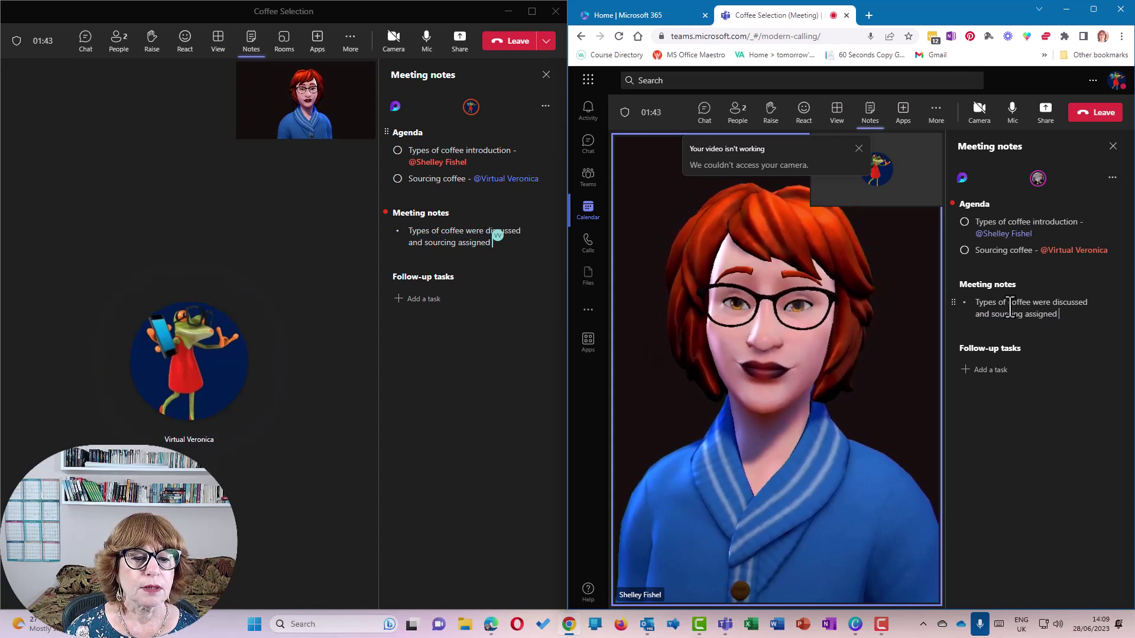
key(Return)
Step: Add the note 'A decision was made', fixing its spelling, and dismiss the camera warning
text(A decison was mak)
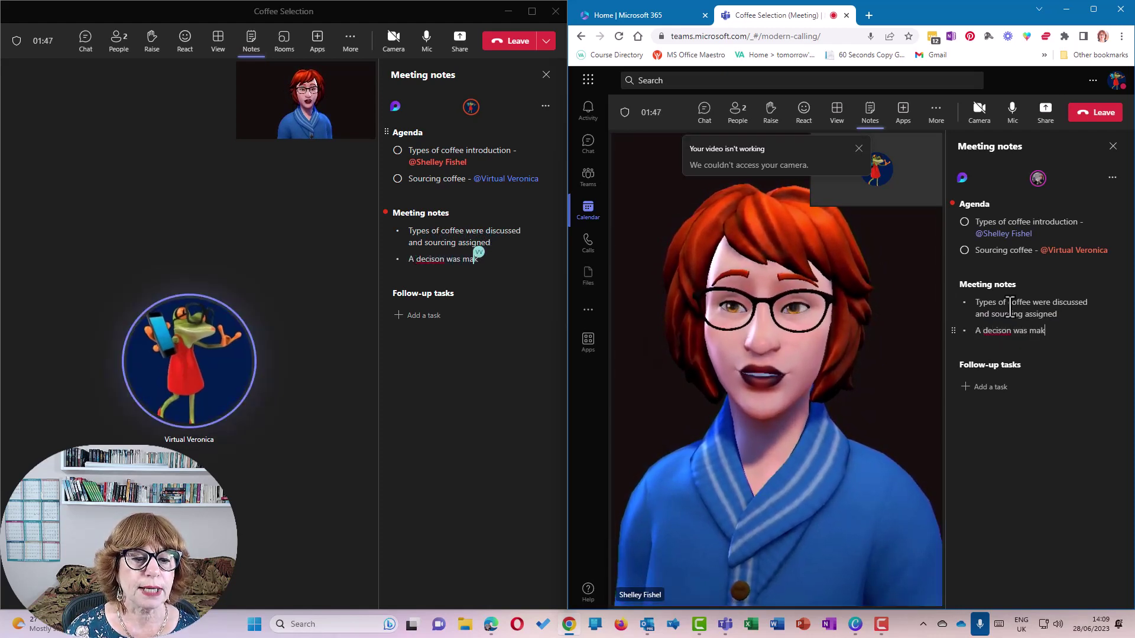
key(BackSpace)
text(de)
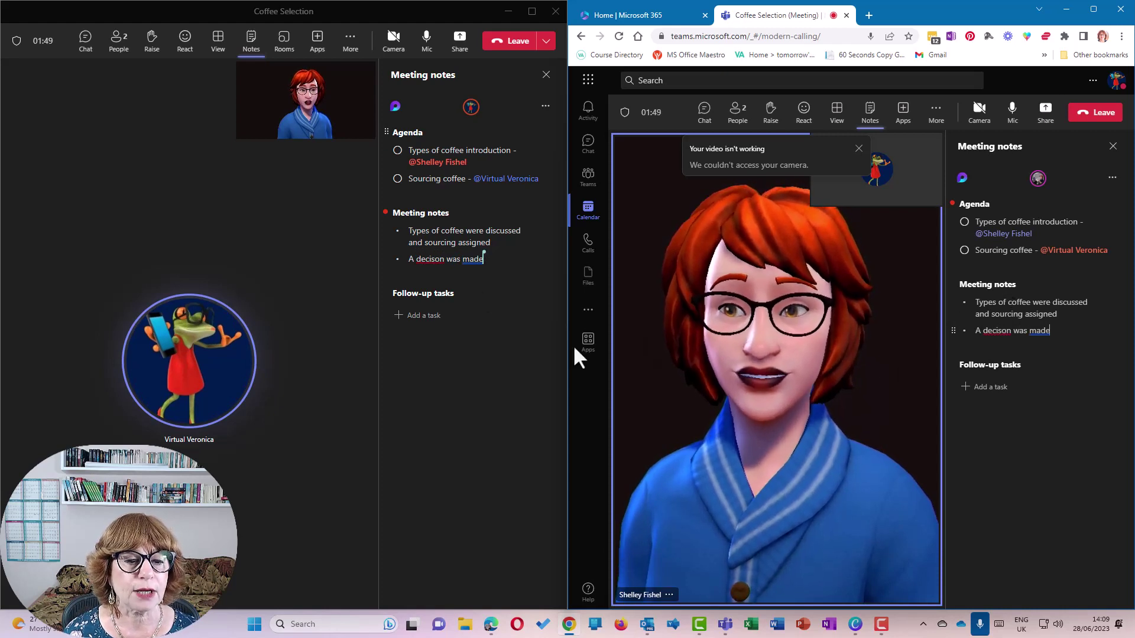
right_click(428, 255)
click(451, 276)
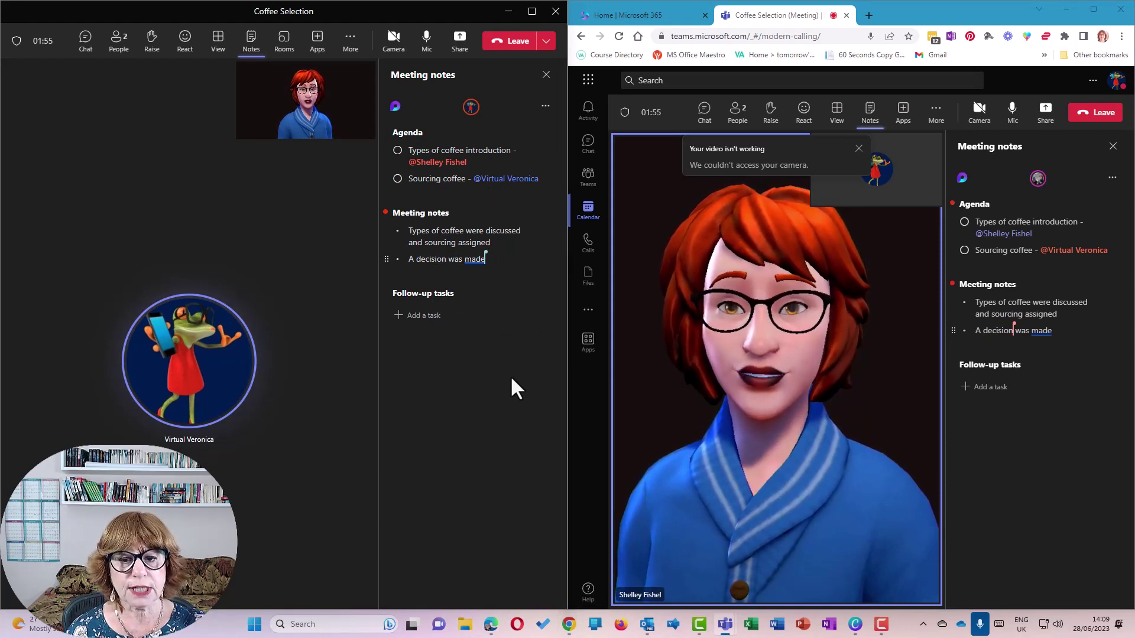
click(858, 149)
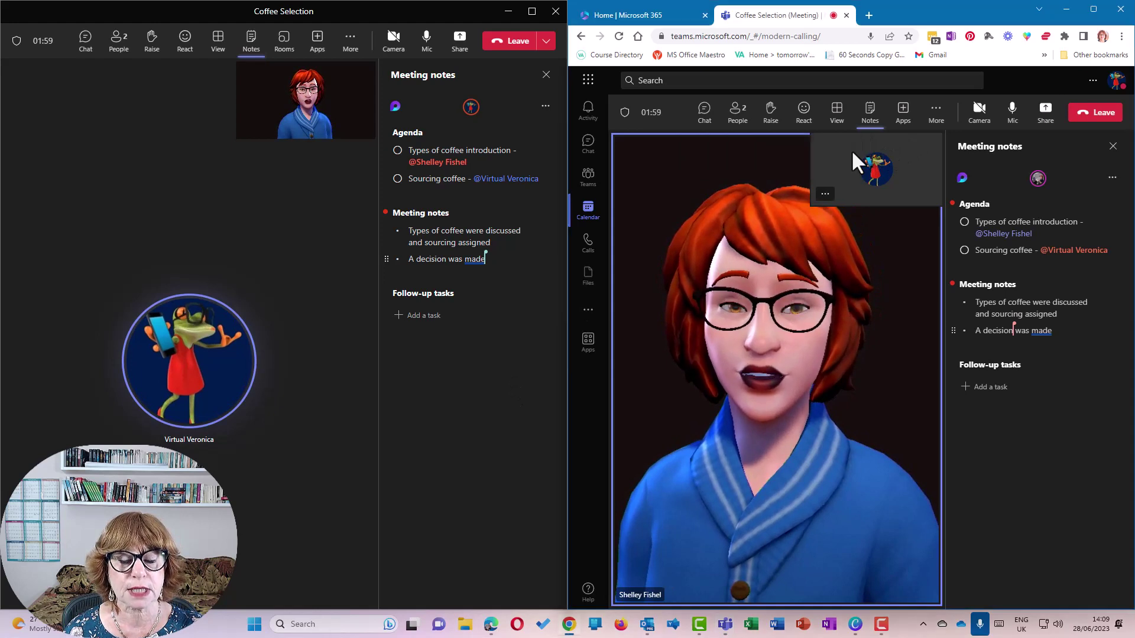
Step: Add follow-up task 'Source Coffee' assigned to the other participant
click(1027, 414)
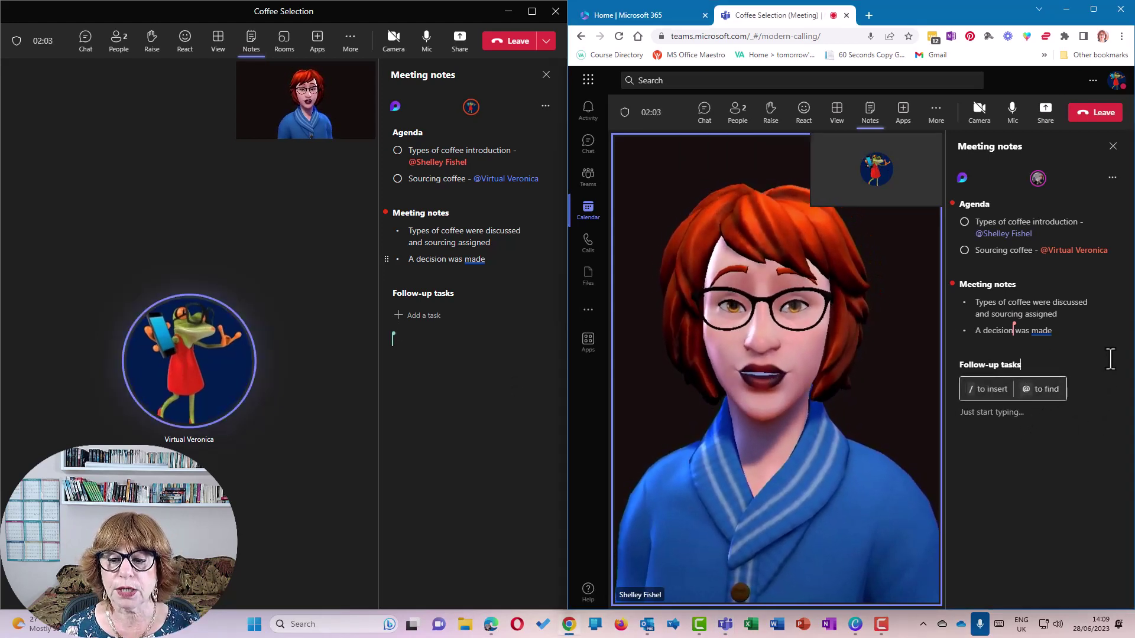
click(1005, 387)
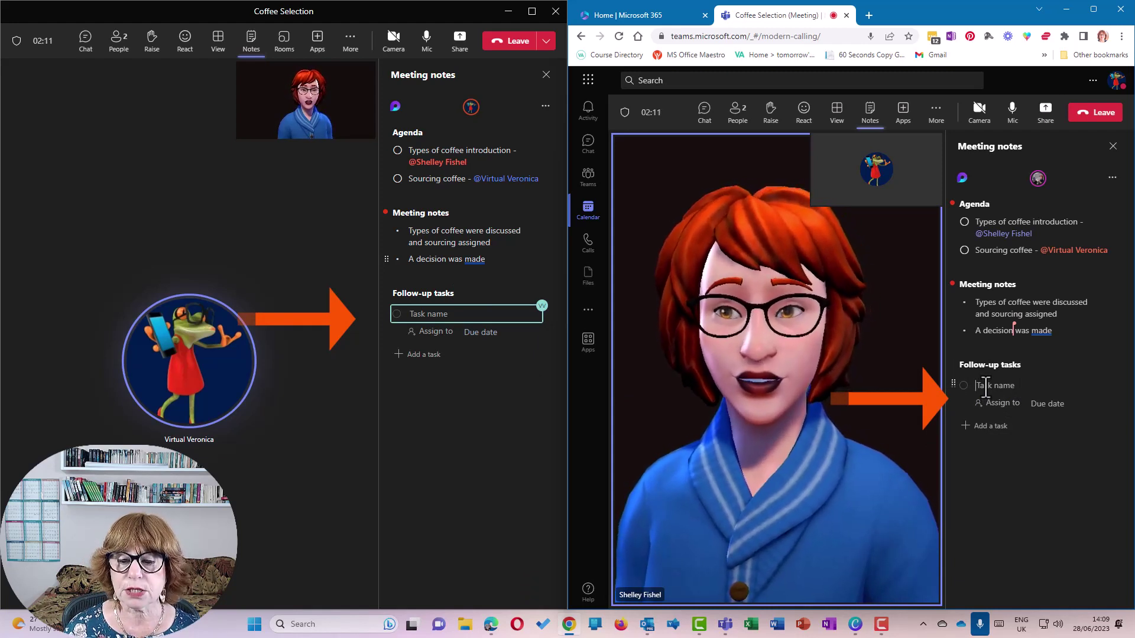
text(Source Coffee)
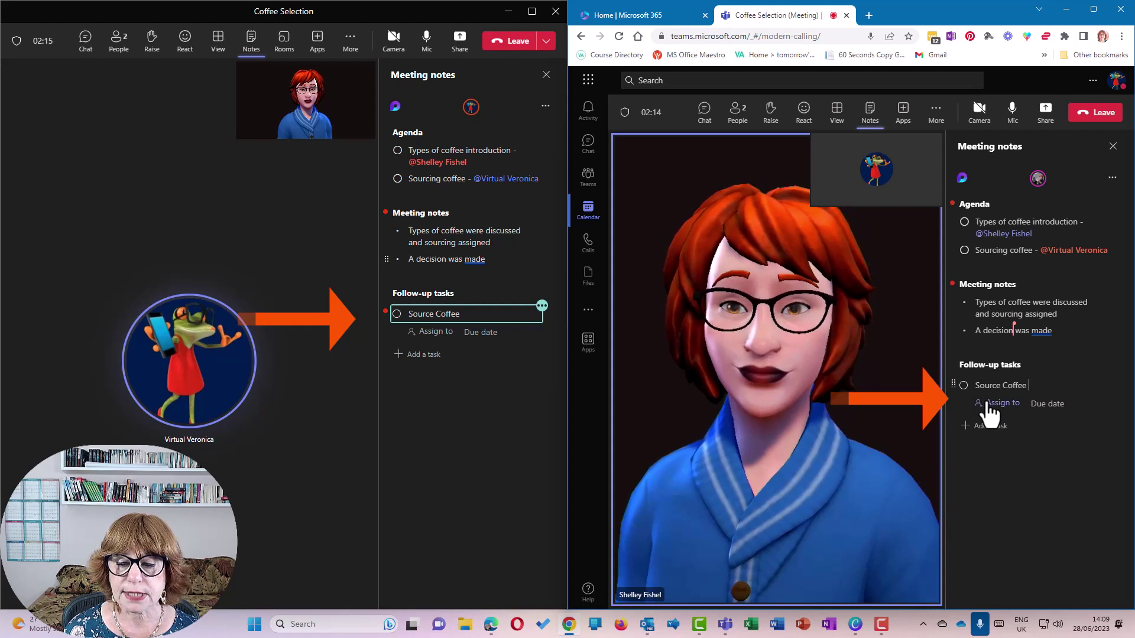
click(987, 403)
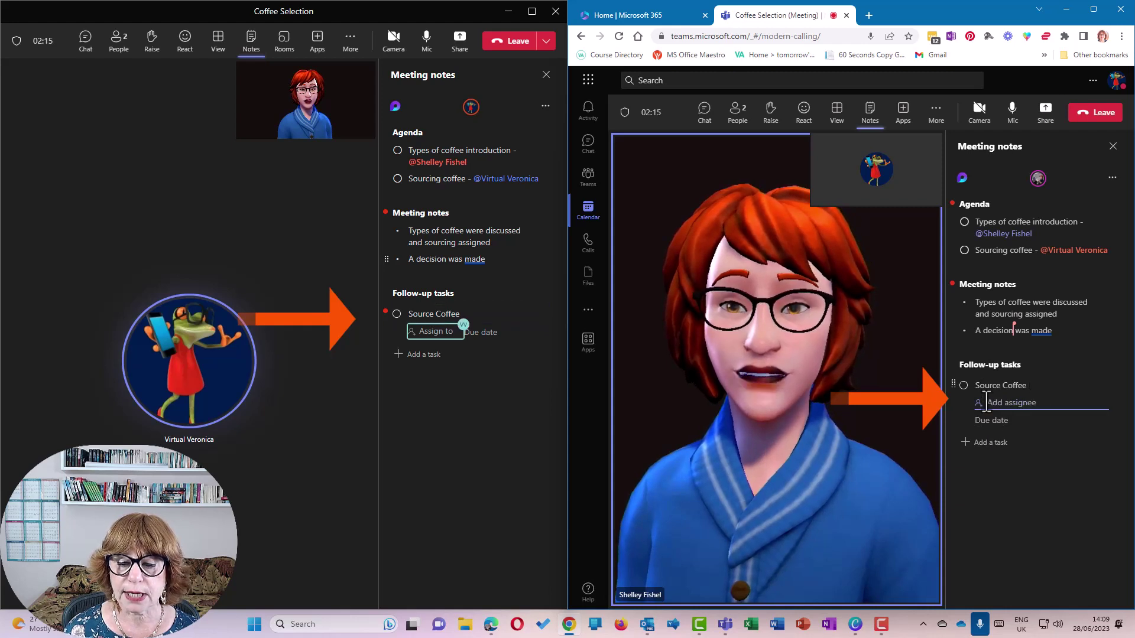
text(Veroni)
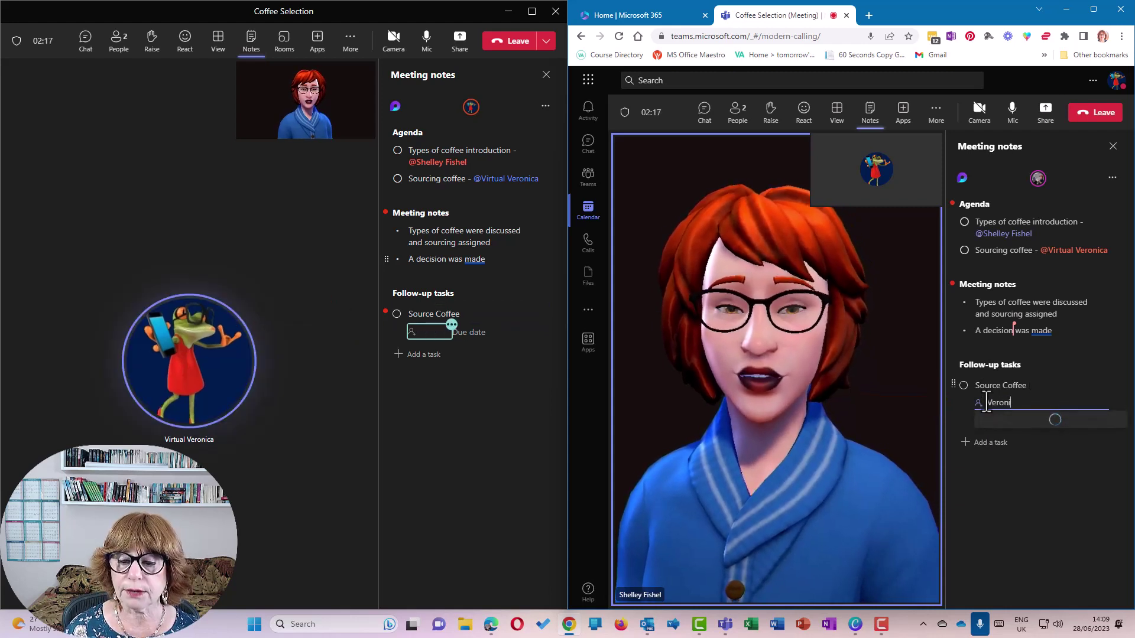
click(1051, 427)
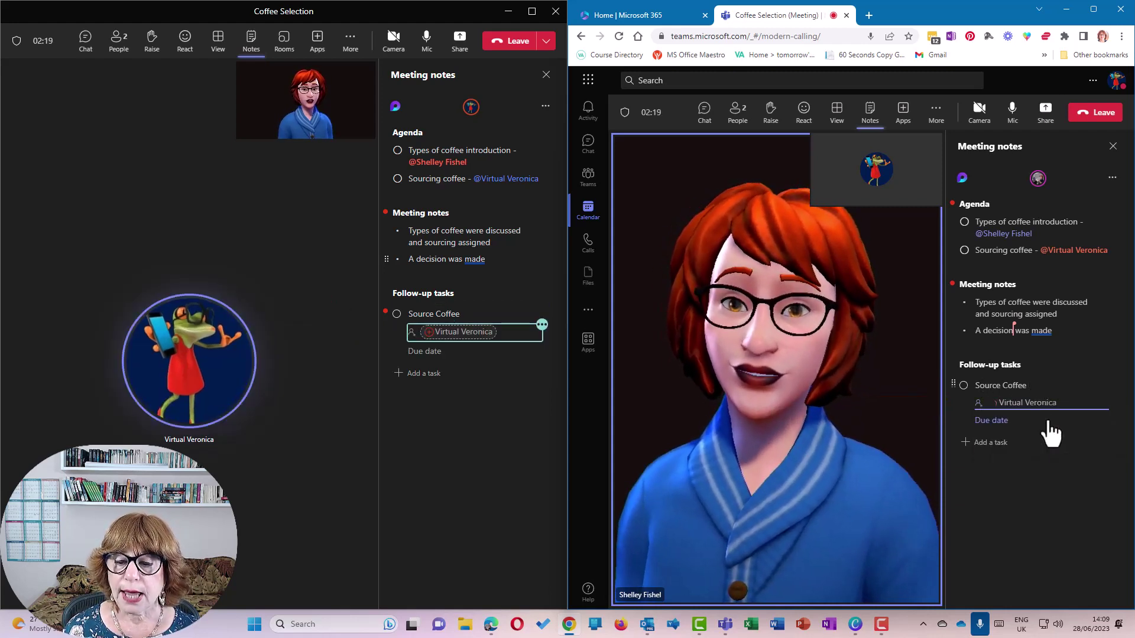
Step: Set the Source Coffee task's due date to Thu, Jul 6
click(1002, 421)
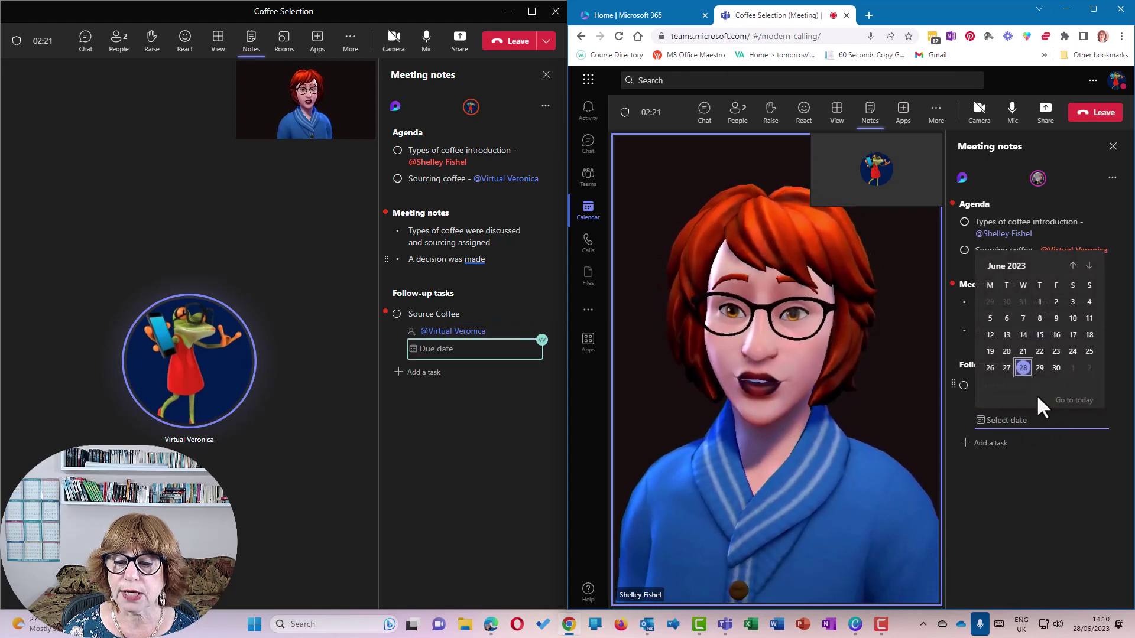
click(1088, 266)
click(1039, 303)
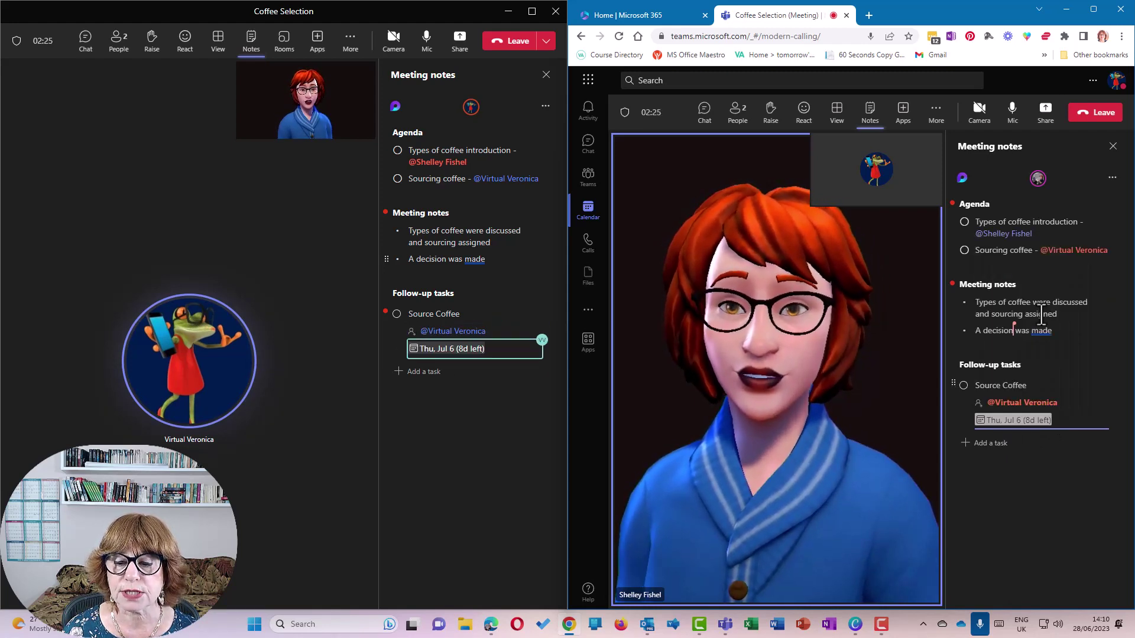
click(1060, 515)
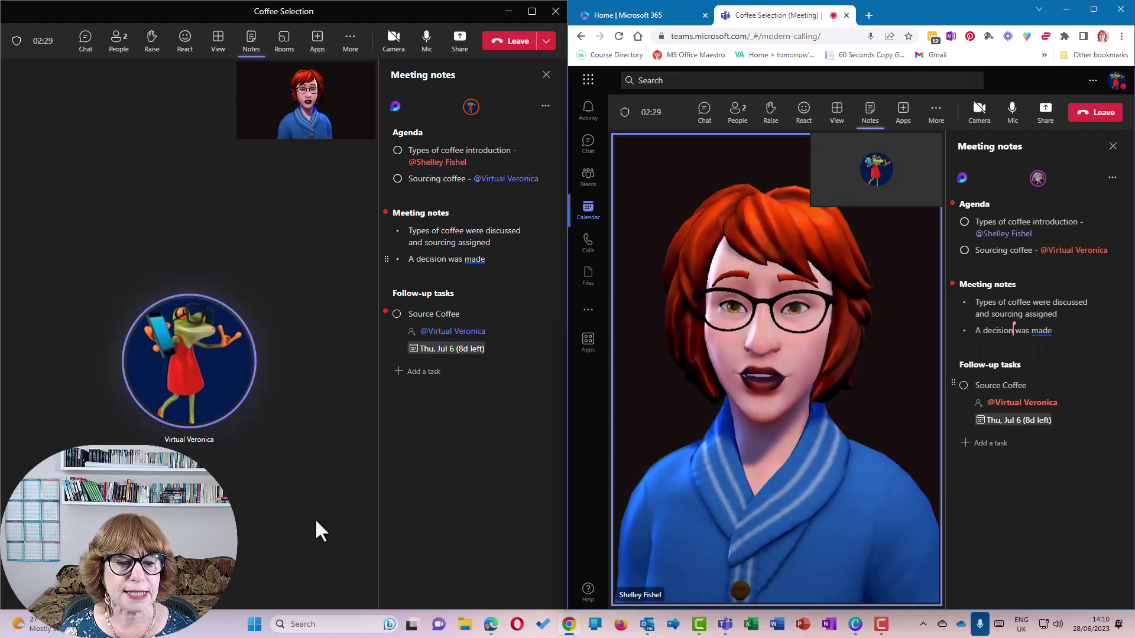
Step: Add a second follow-up task and name it 'Mugs to be ordered'
click(425, 371)
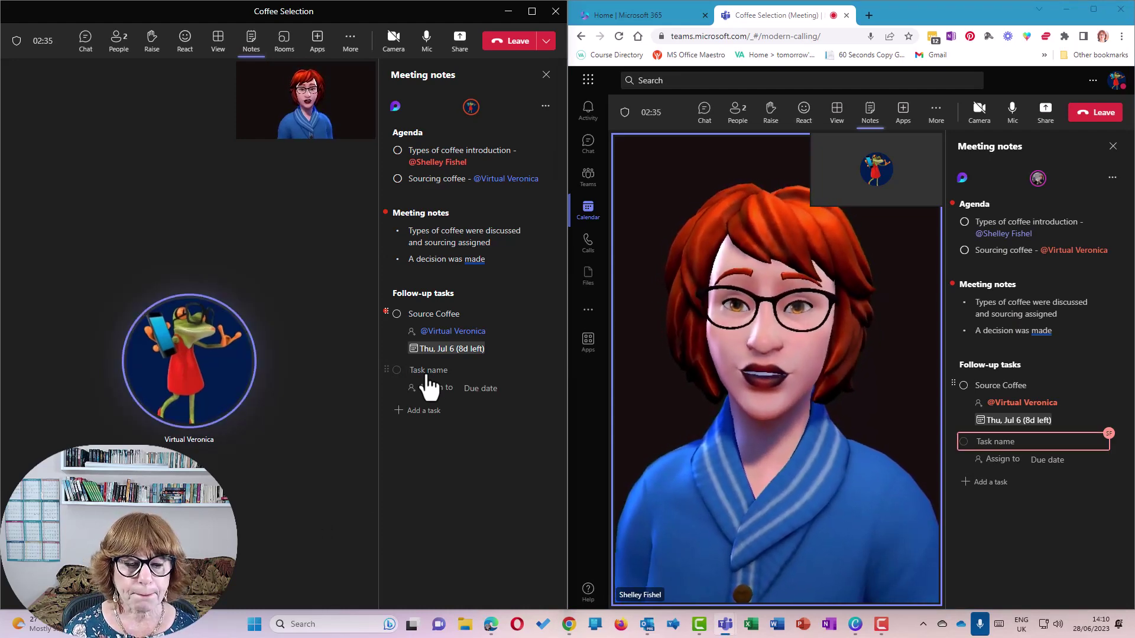
text(Muf)
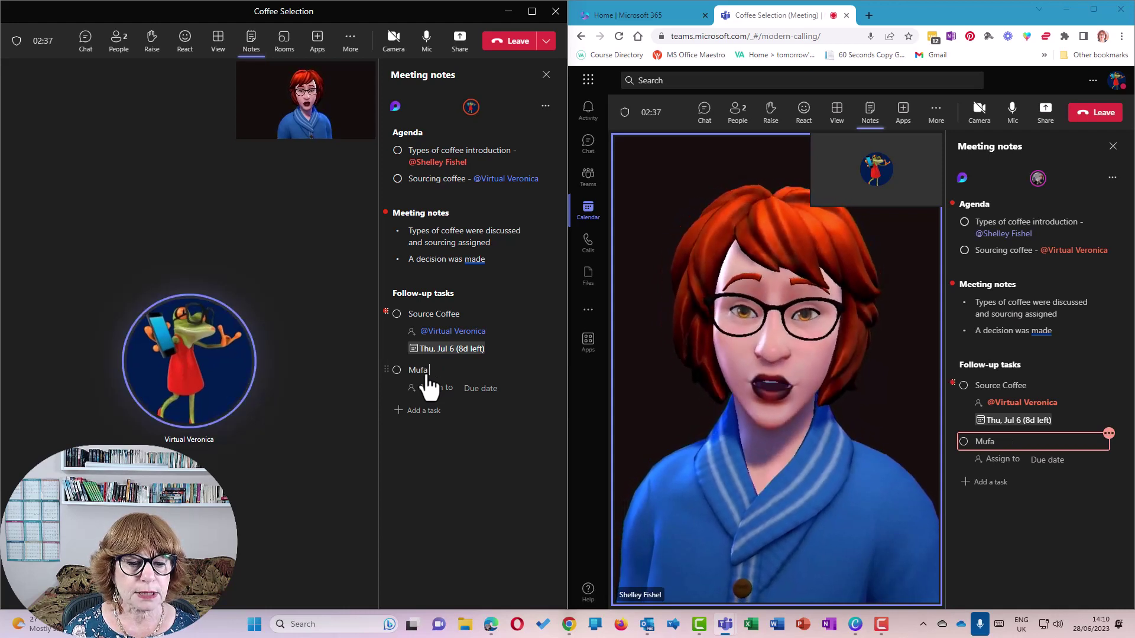
text(a)
key(BackSpace)
key(BackSpace)
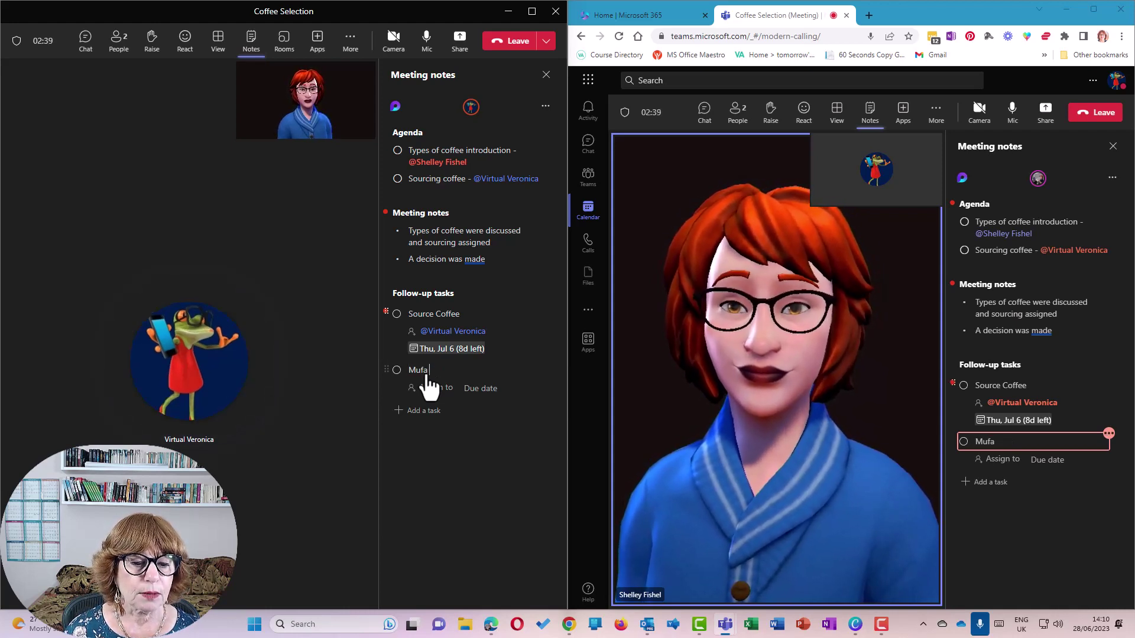
text(fa ro vw)
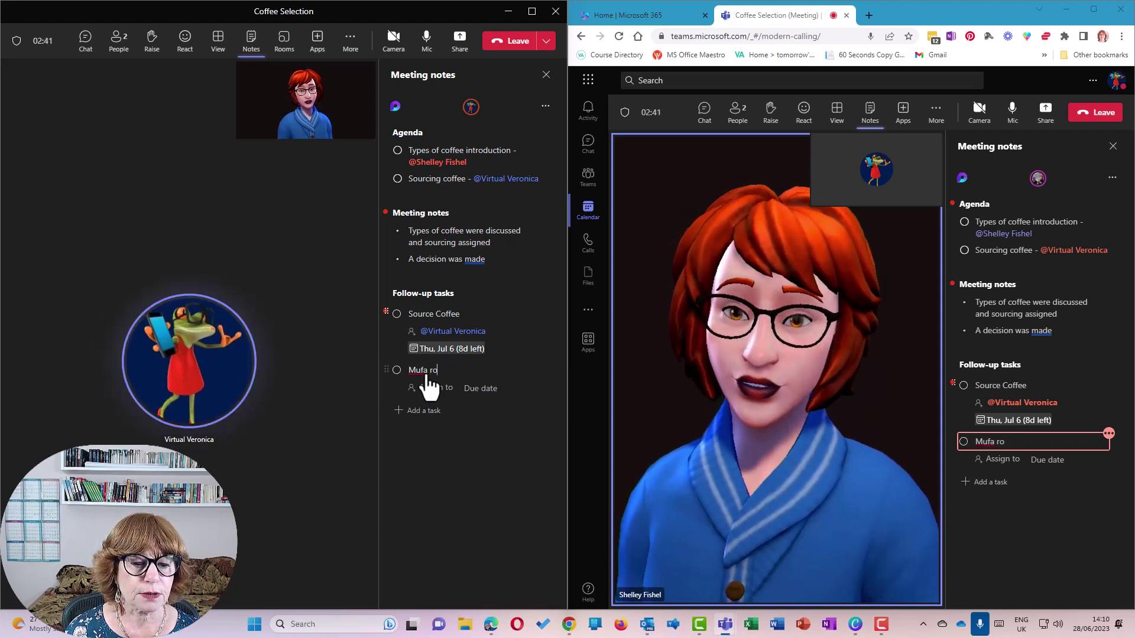
key(BackSpace)
key(BackSpace)
text(to be ordered)
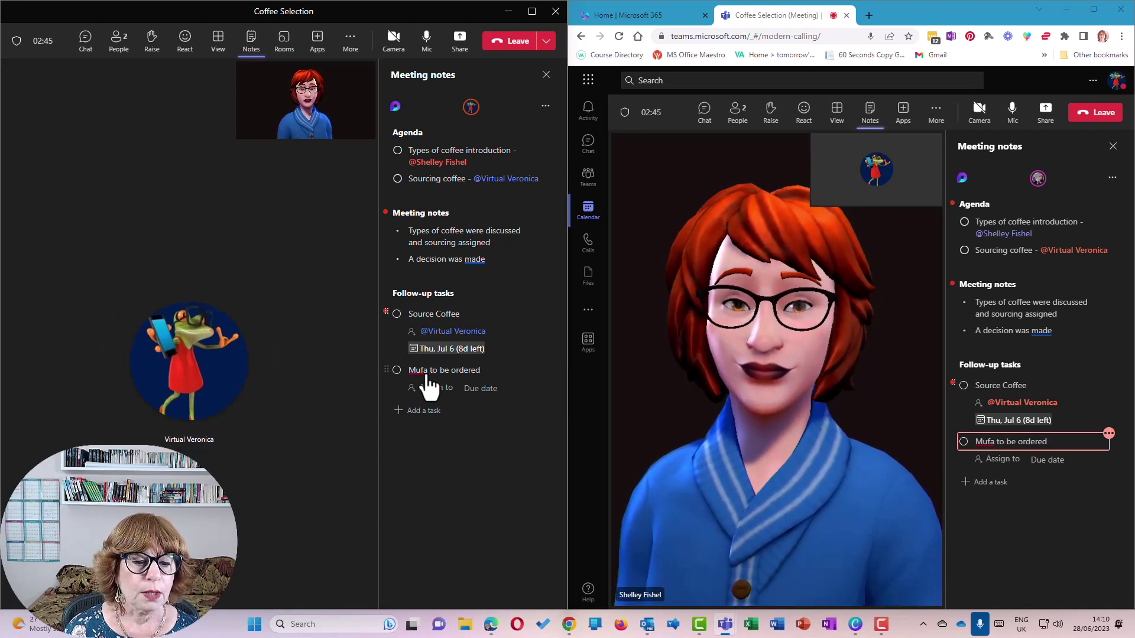
right_click(419, 371)
right_click(418, 372)
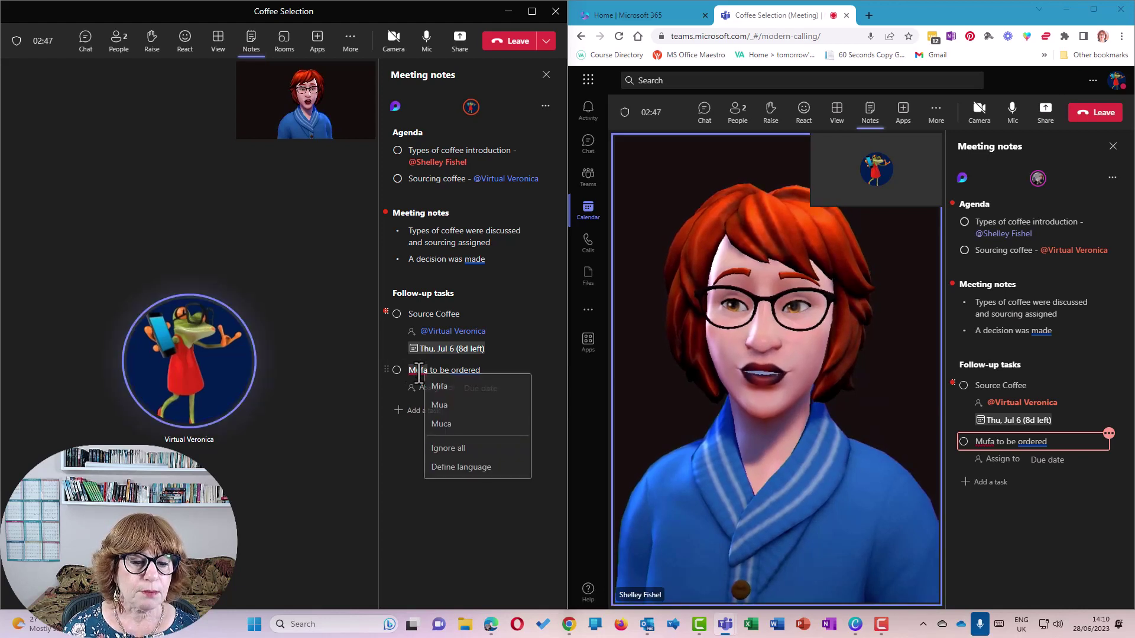
key(Escape)
text(Mugs)
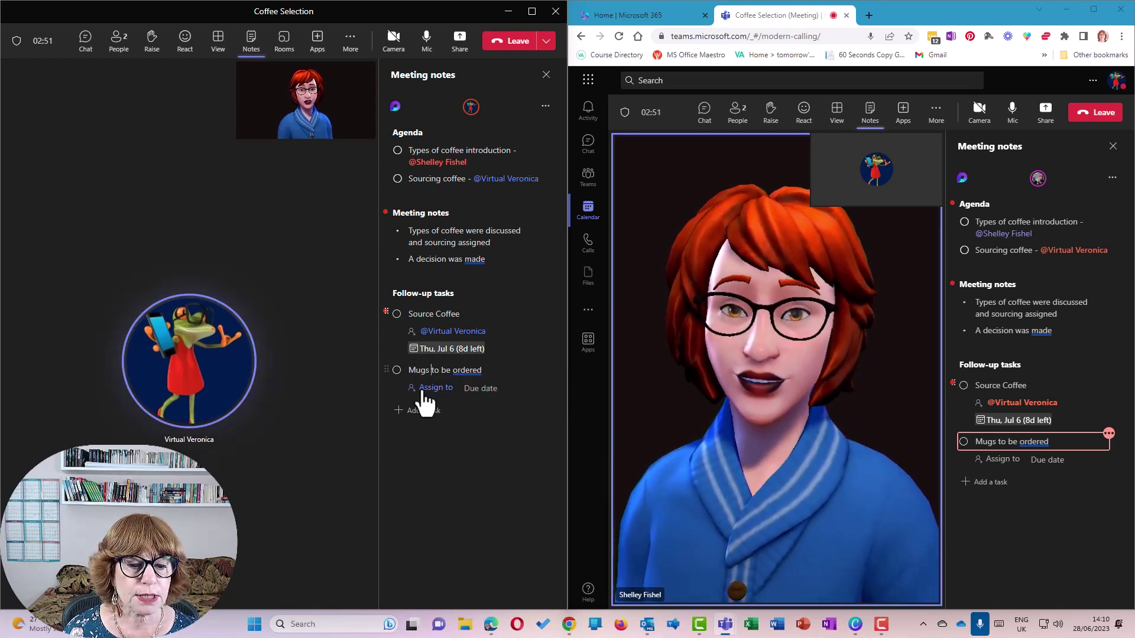
Step: Assign the Mugs task to yourself and set its due date to July 6
click(422, 388)
text(Shelley)
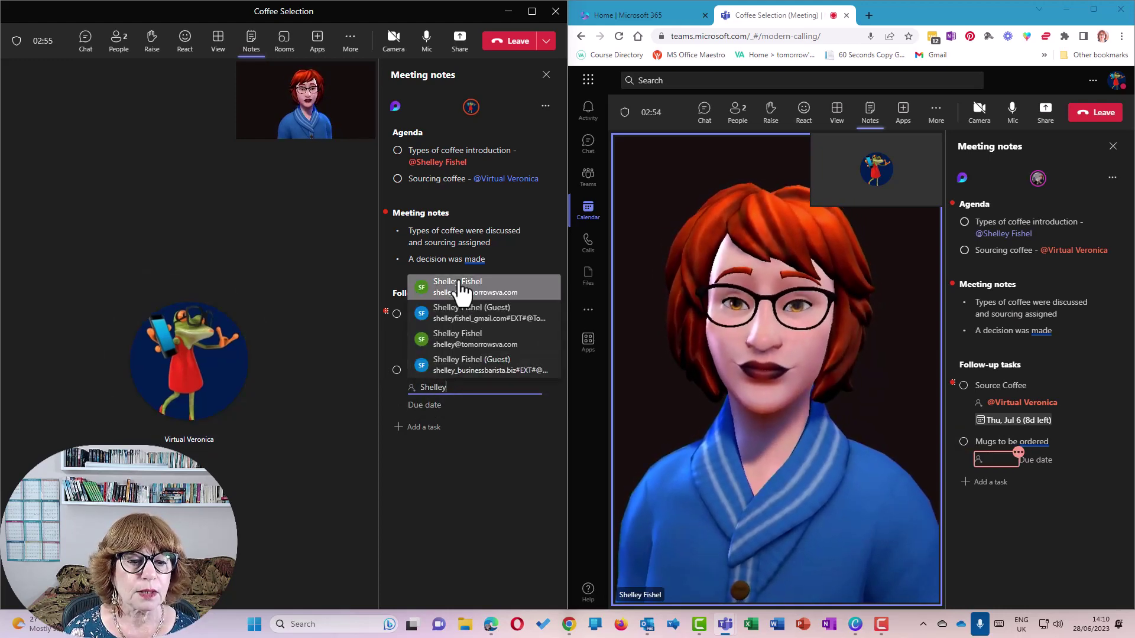
click(462, 288)
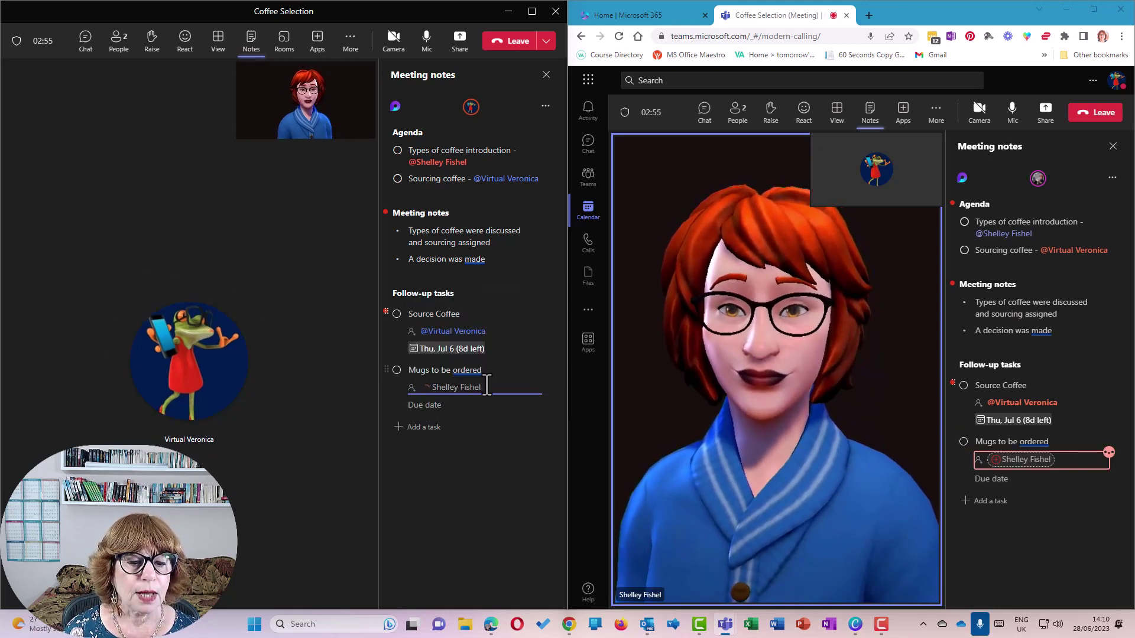
click(435, 406)
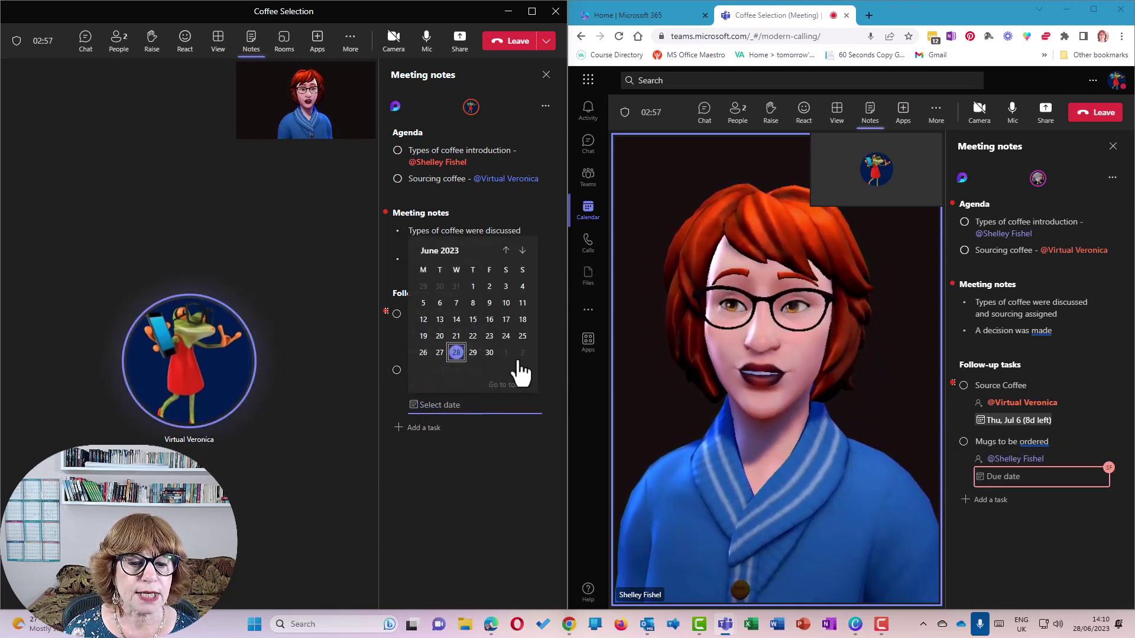
click(523, 251)
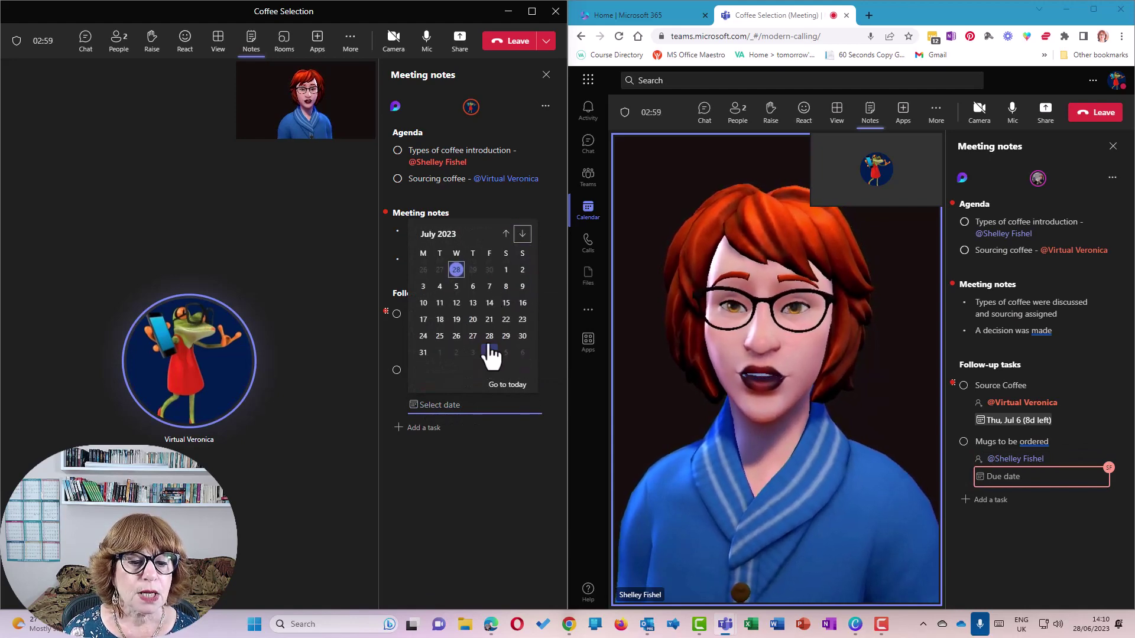
click(478, 288)
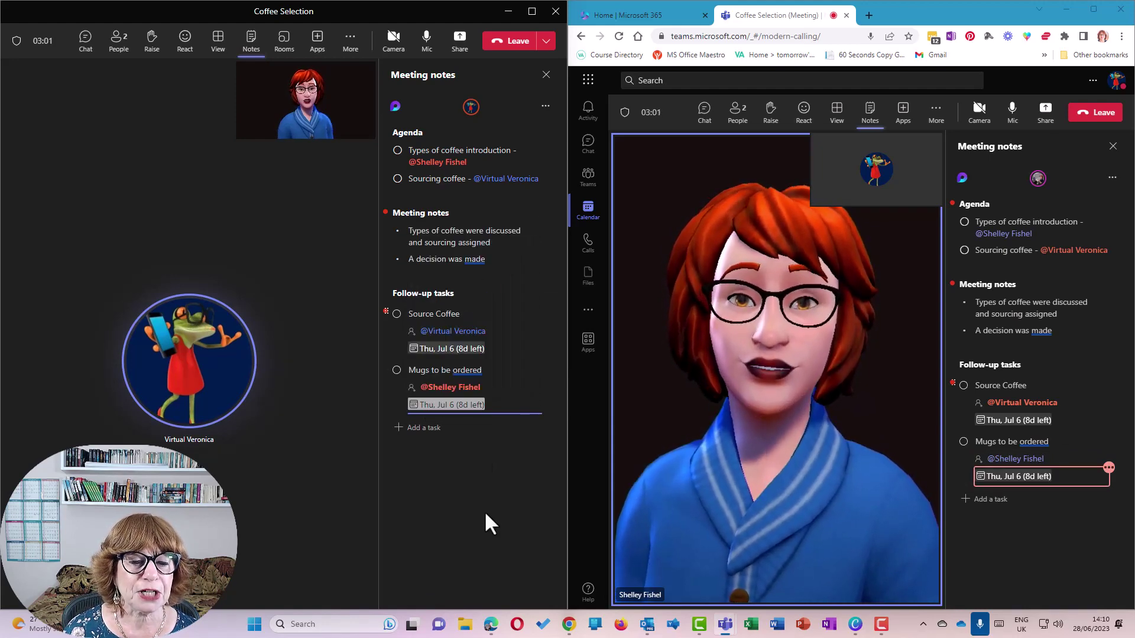
Step: Confirm the July 6 due date, leave the browser call and minimize the browser
click(483, 477)
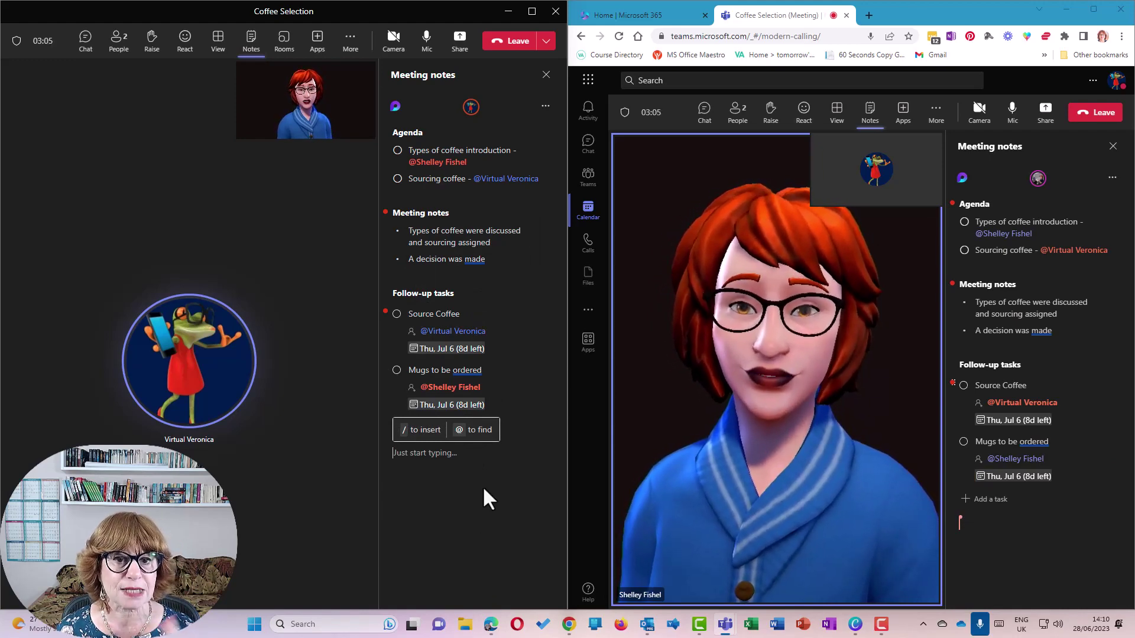
click(1096, 112)
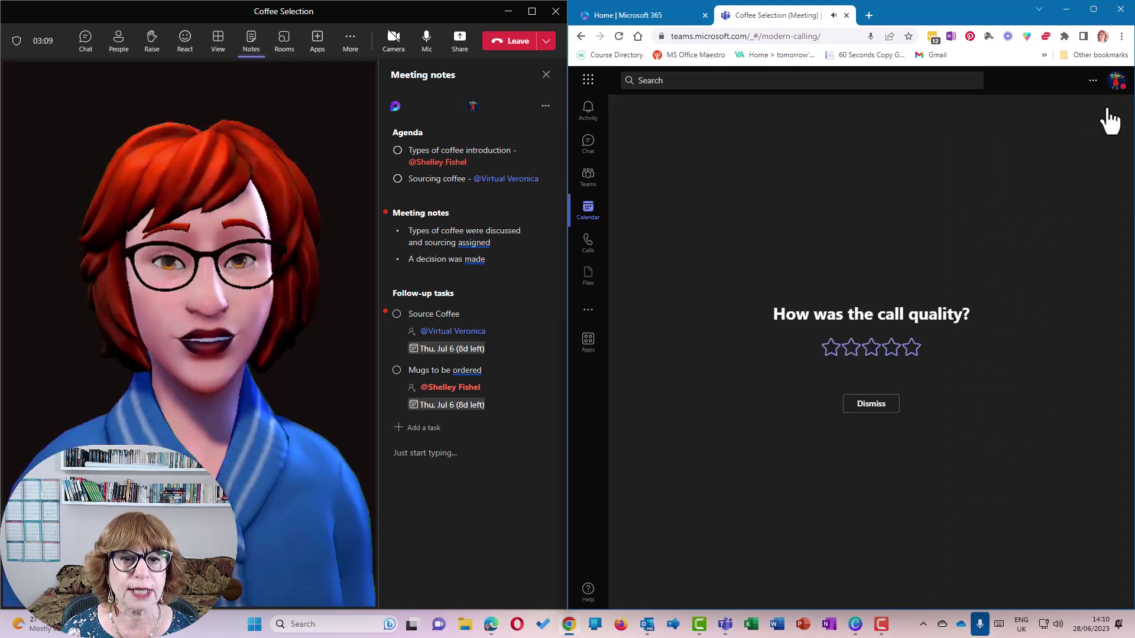
click(1069, 6)
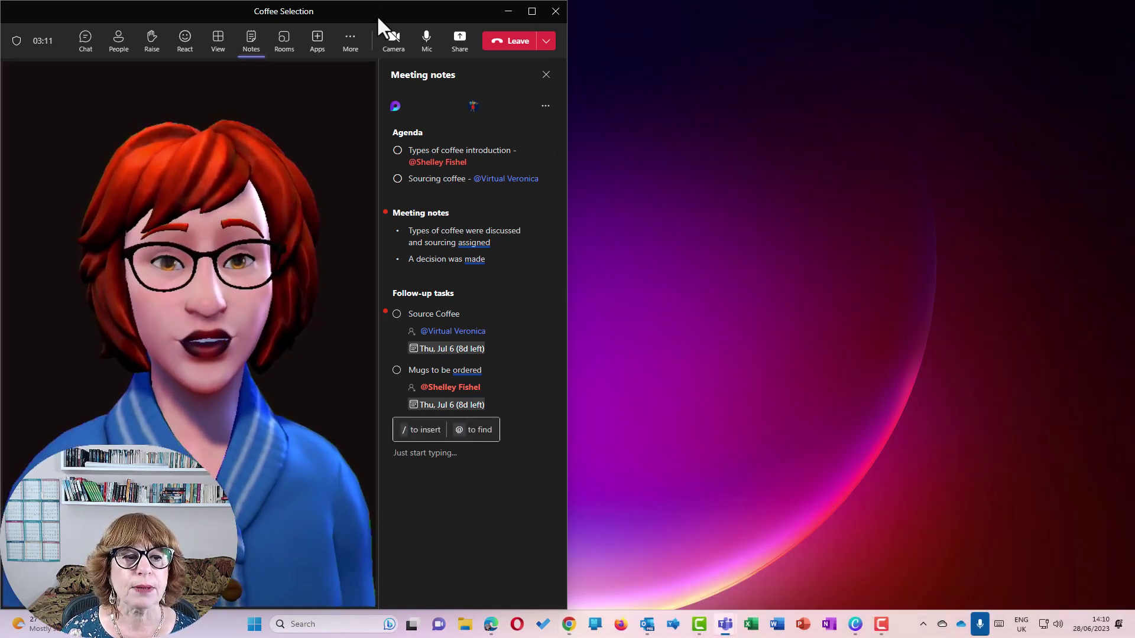
Step: End the Coffee Selection meeting for everyone from the Teams desktop call window
drag(375, 13, 627, 18)
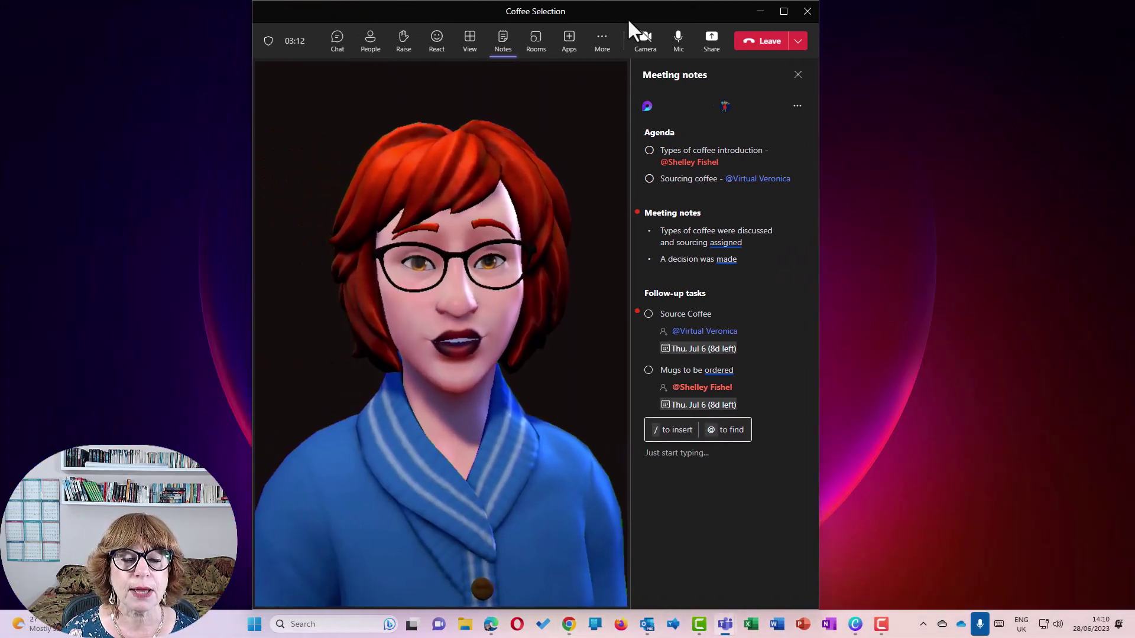
click(798, 47)
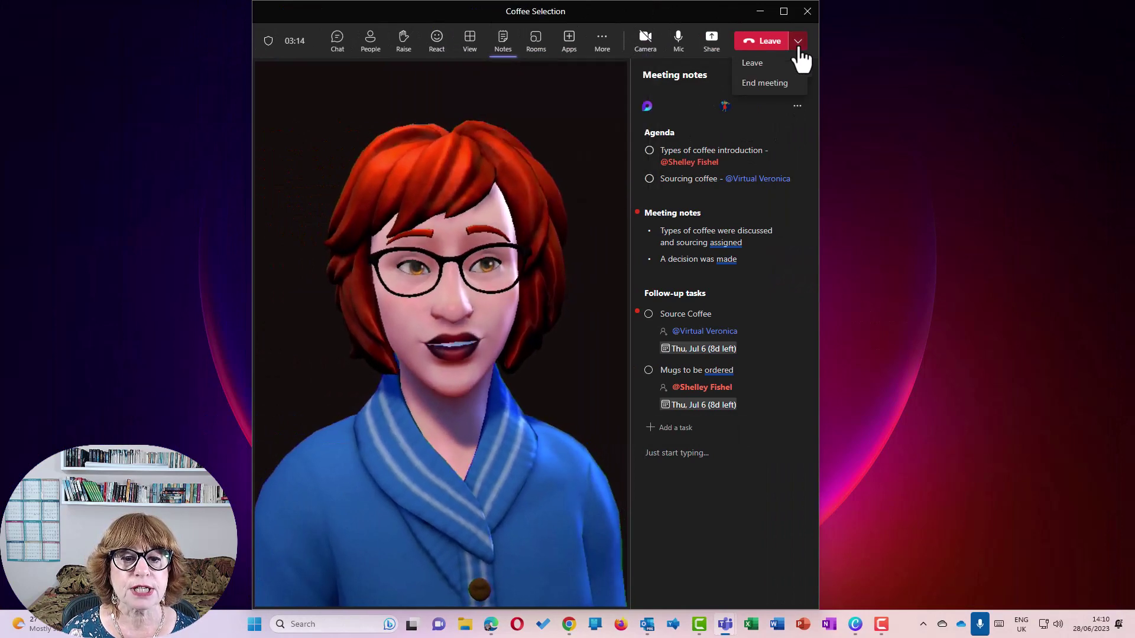
click(767, 83)
click(618, 331)
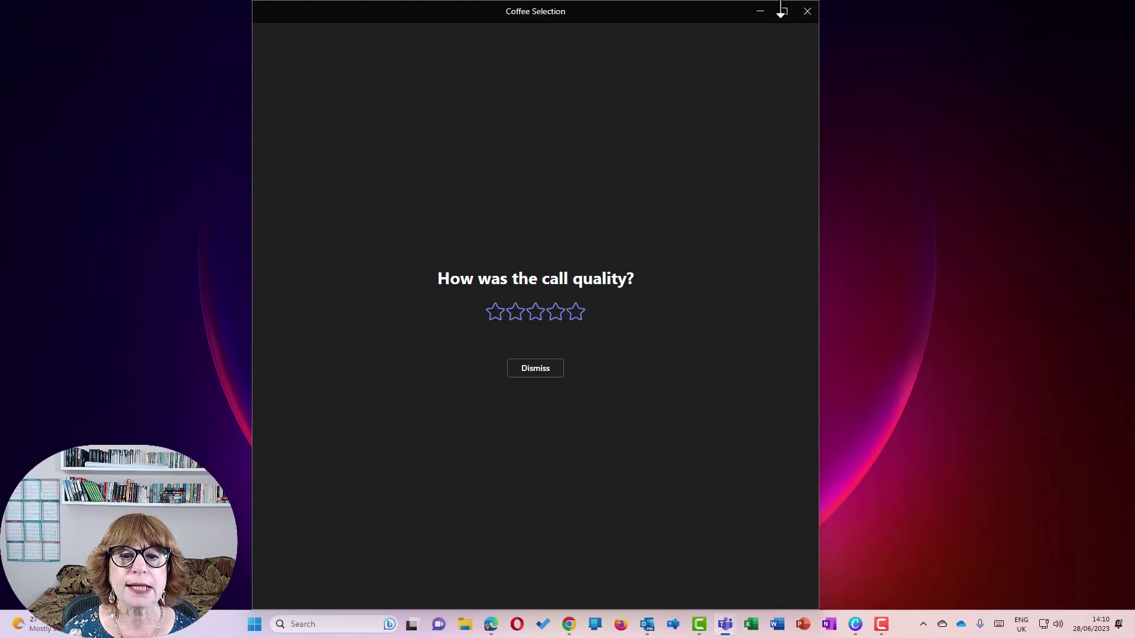
Step: Close the rating window and open the Coffee Selection event from the calendar, down to its Loop notes
click(805, 12)
click(732, 625)
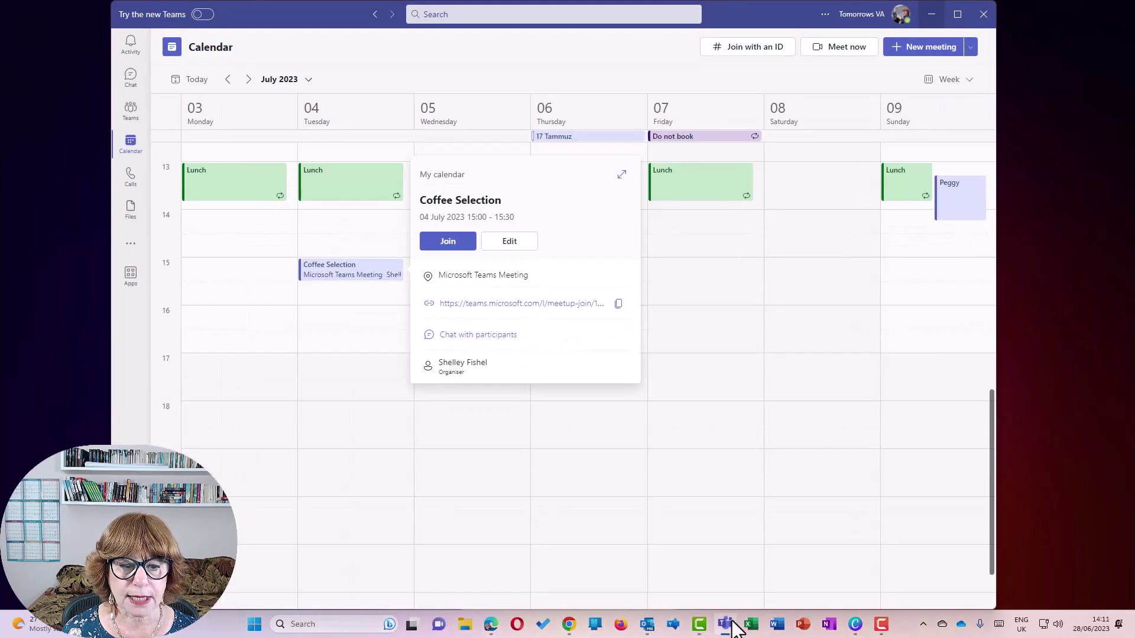
click(337, 272)
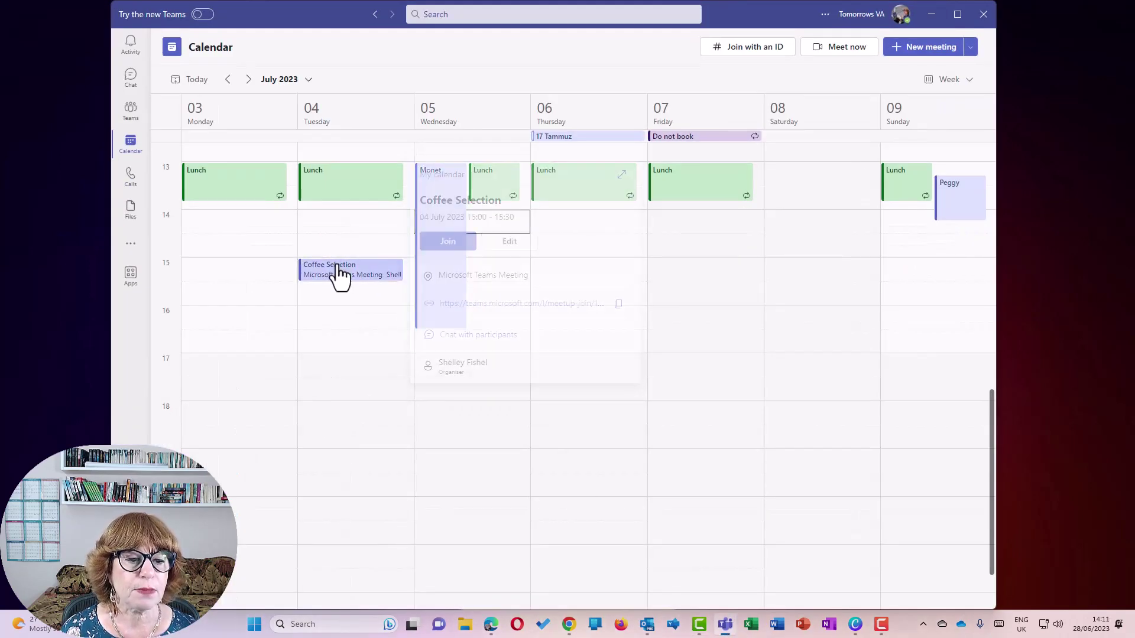
click(512, 242)
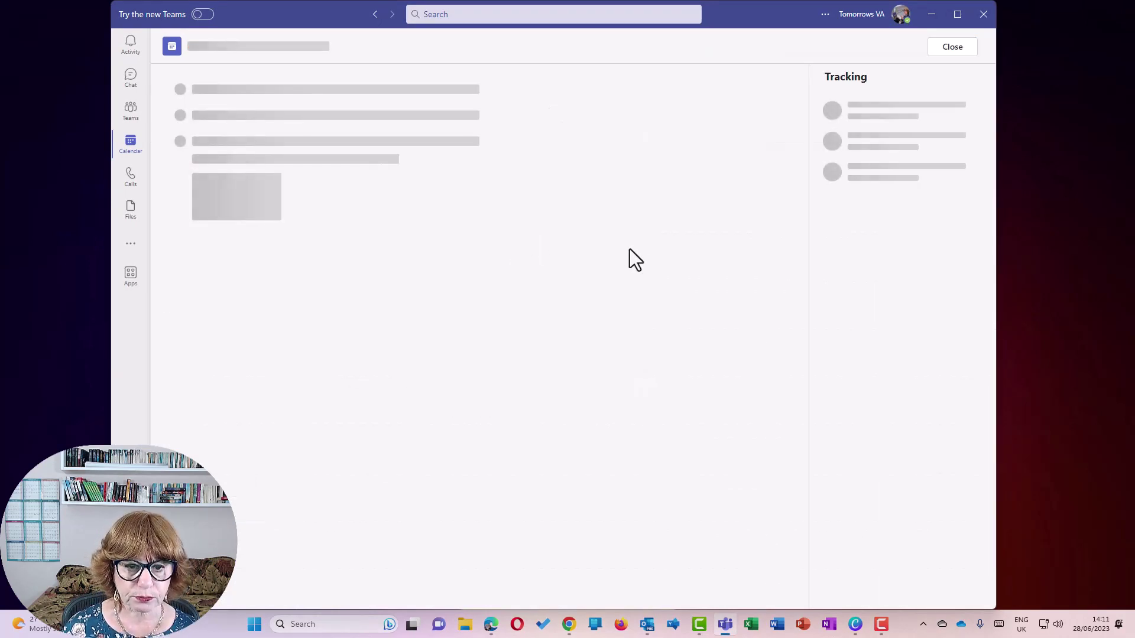
scroll(711, 350, down, 5)
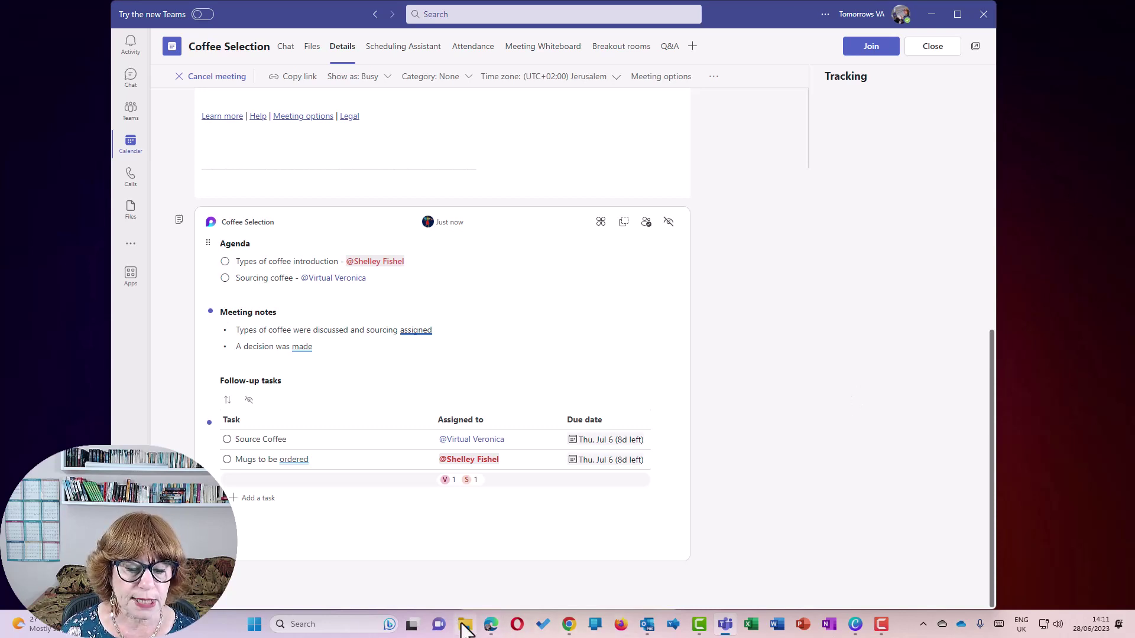
Step: Open the OneDrive Meetings folder in File Explorer and select Coffee Selection.loop
click(464, 625)
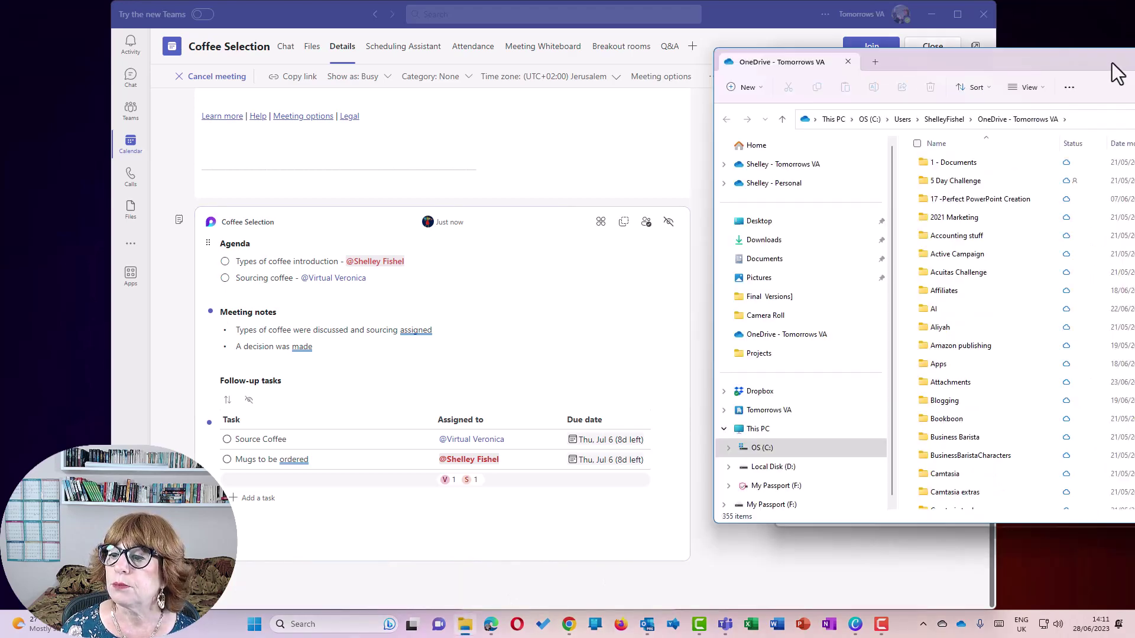
drag(915, 36, 552, 93)
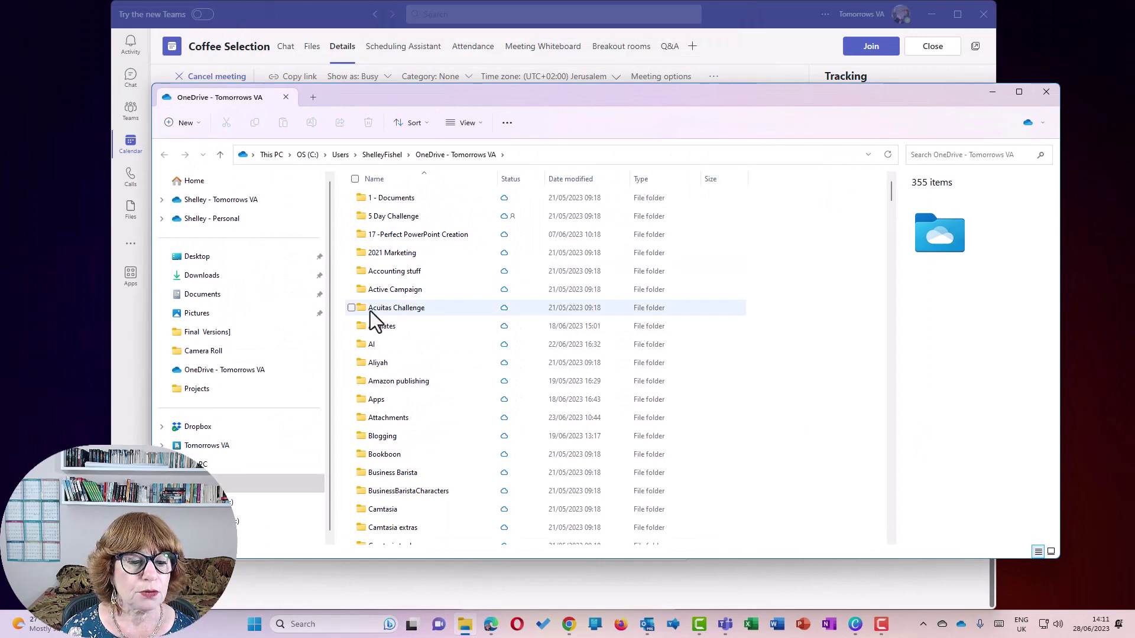
scroll(385, 346, down, 15)
scroll(386, 349, down, 5)
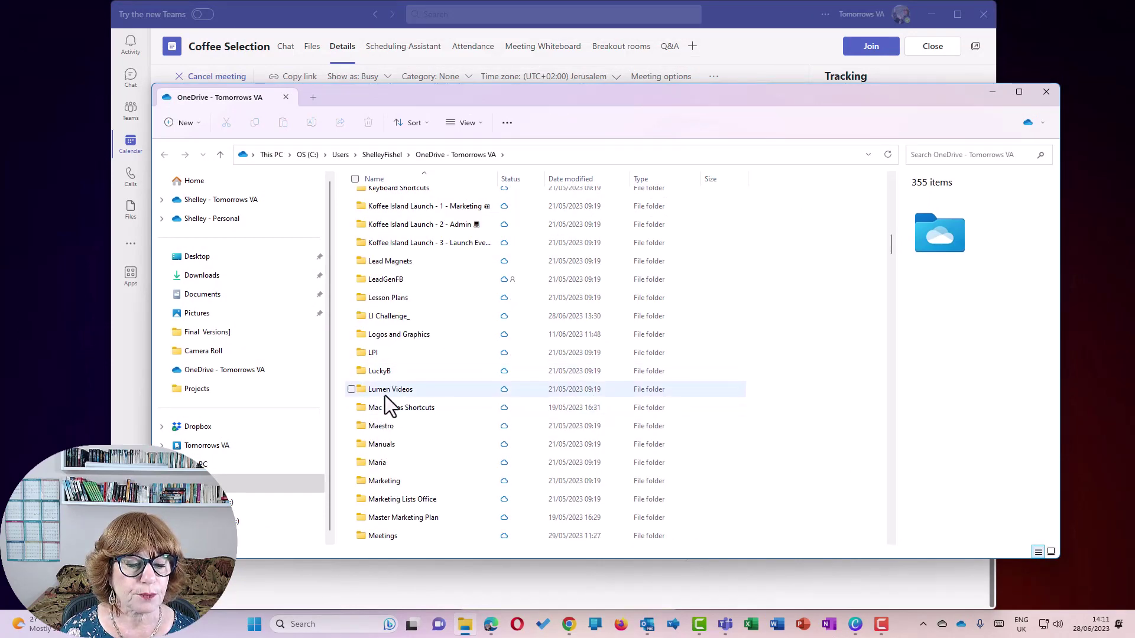
scroll(384, 470, down, 2)
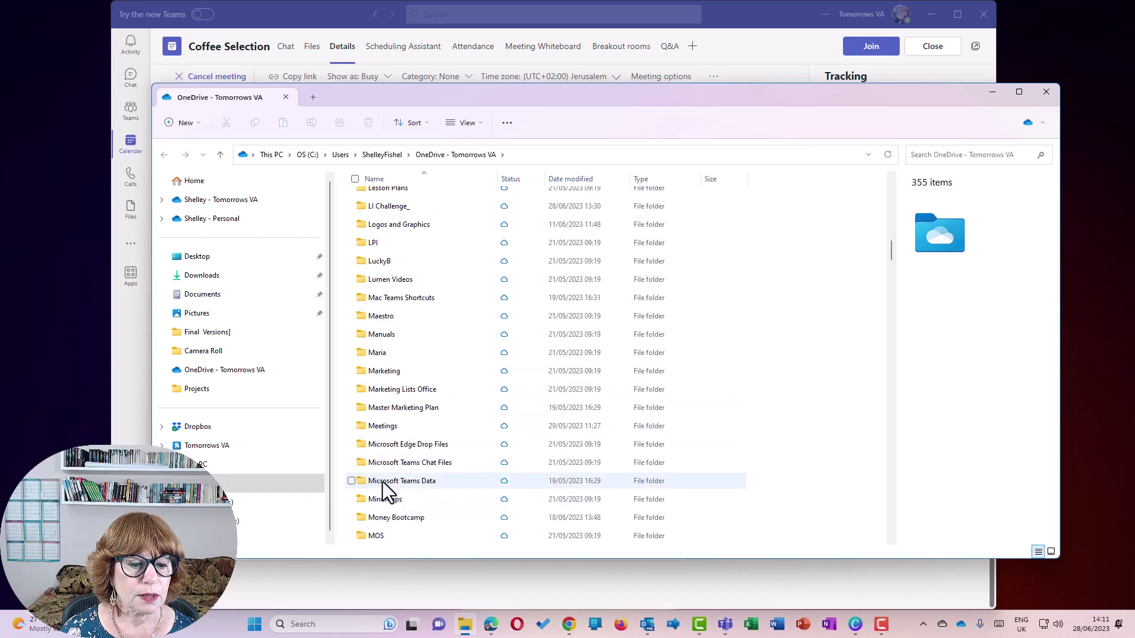
click(384, 427)
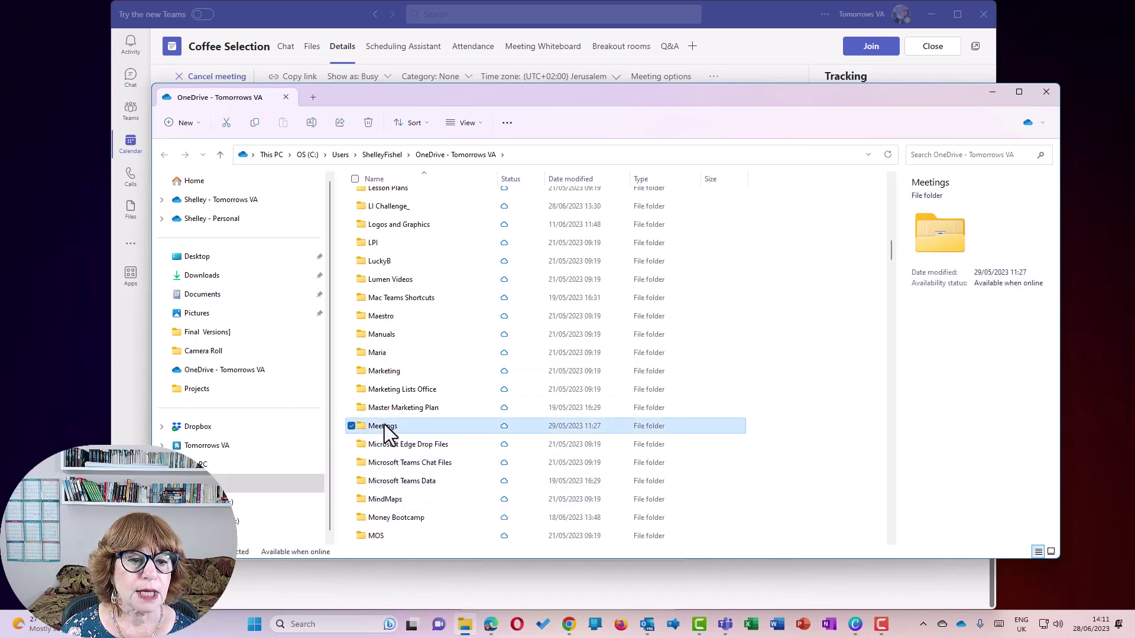
double_click(384, 426)
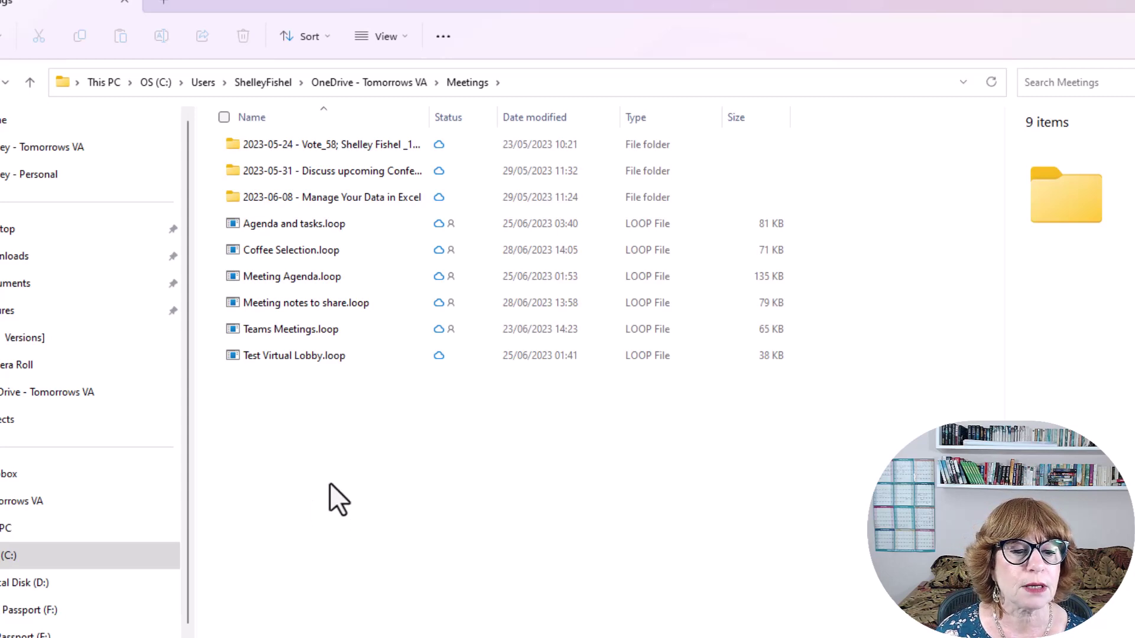
click(270, 251)
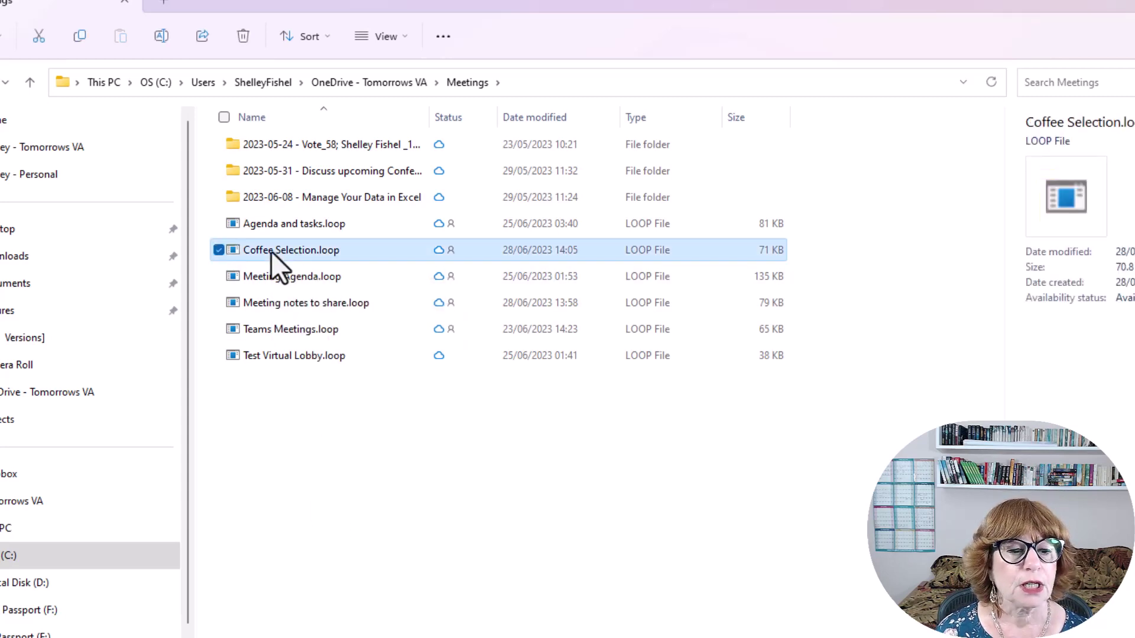
Step: Open Coffee Selection.loop in Microsoft Loop in the browser
double_click(271, 250)
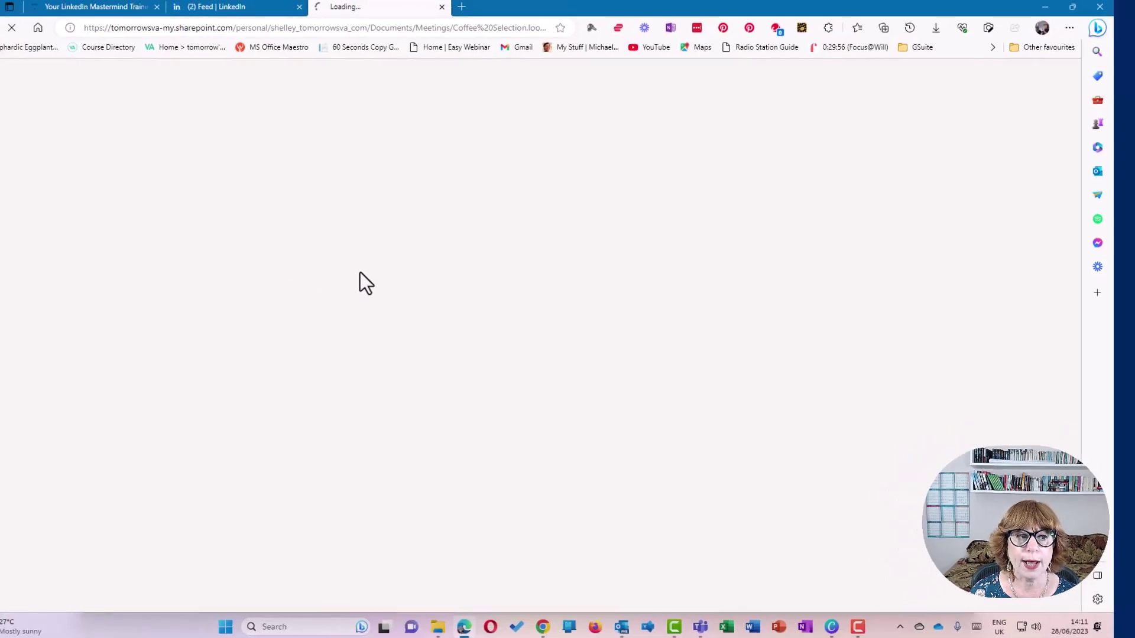